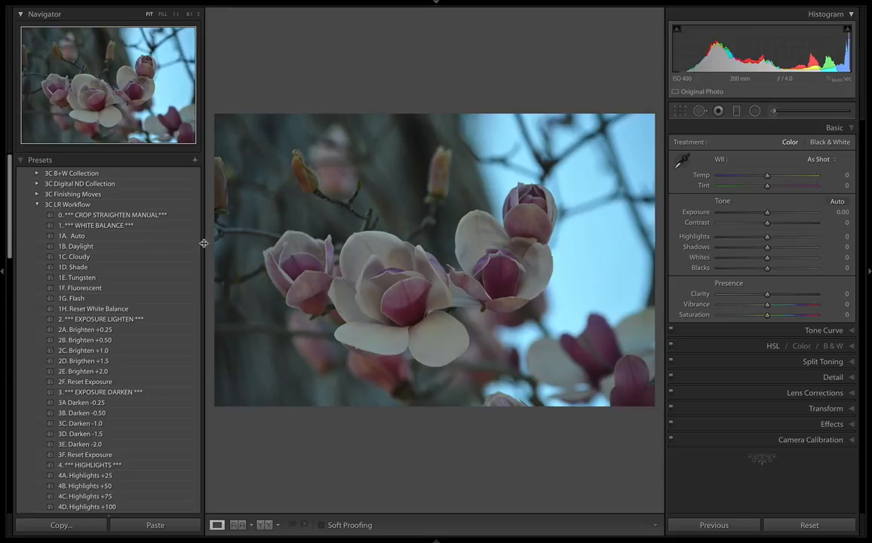
Narrow both side panels and crop the photo slightly tighter around the magnolia blooms, keeping the original aspect ratio.
{"action": "left_click_drag", "start_coordinate": [203, 242], "coordinate": [127, 245]}
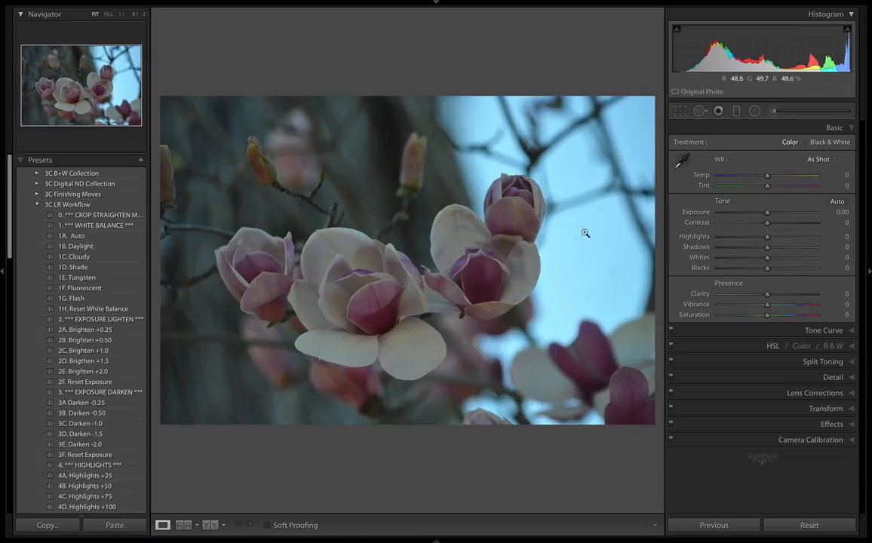
{"action": "left_click_drag", "start_coordinate": [663, 216], "coordinate": [824, 204]}
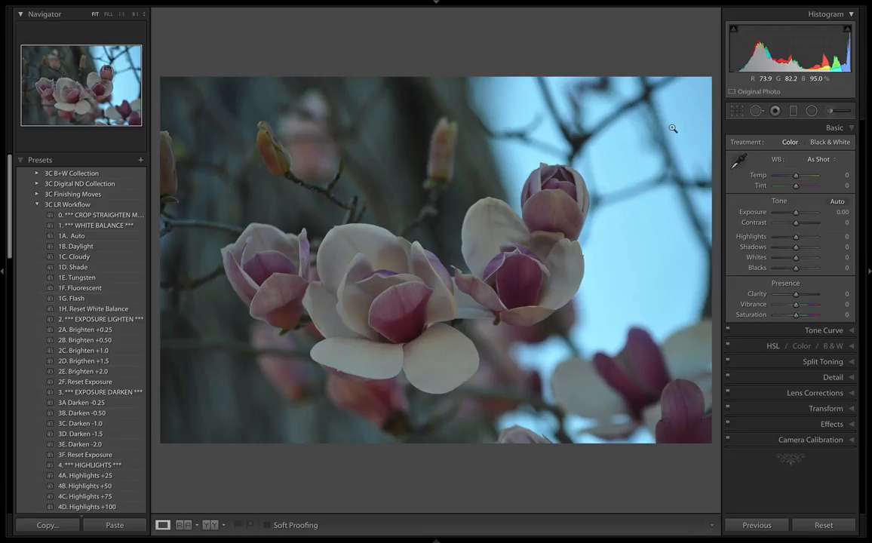
{"action": "left_click", "coordinate": [737, 112]}
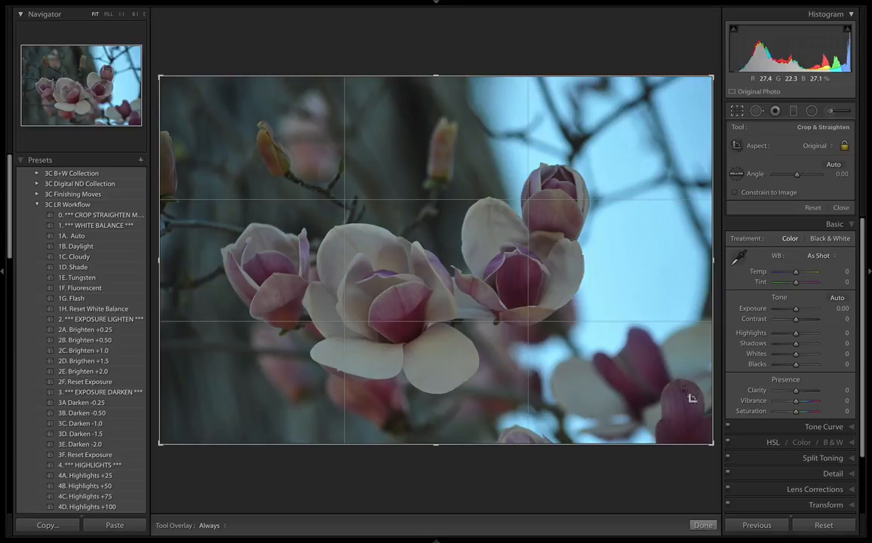
{"action": "left_click_drag", "start_coordinate": [705, 441], "coordinate": [677, 401]}
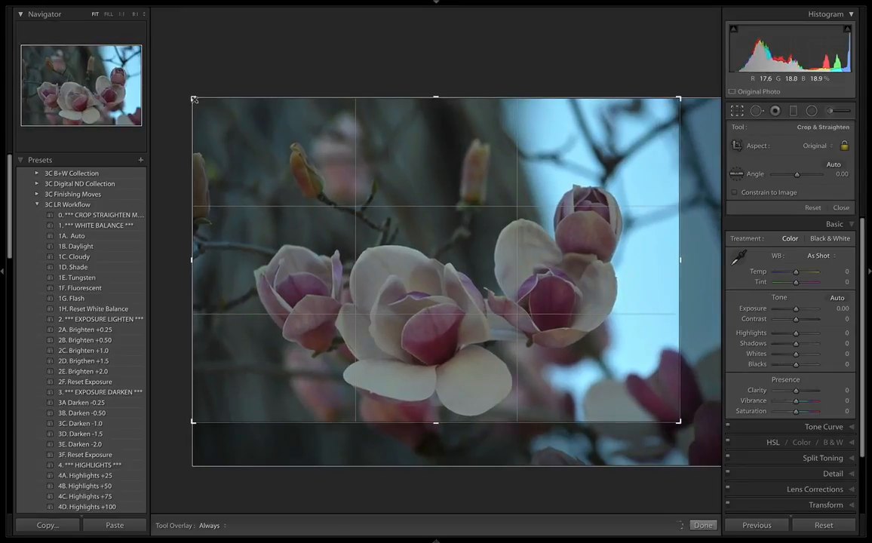
{"action": "left_click_drag", "start_coordinate": [193, 98], "coordinate": [201, 103]}
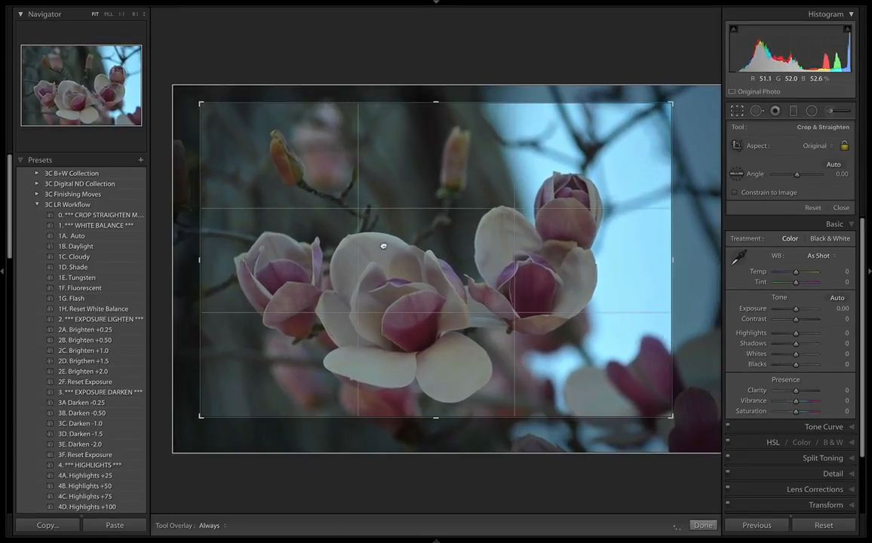
{"action": "left_click_drag", "start_coordinate": [384, 245], "coordinate": [391, 249]}
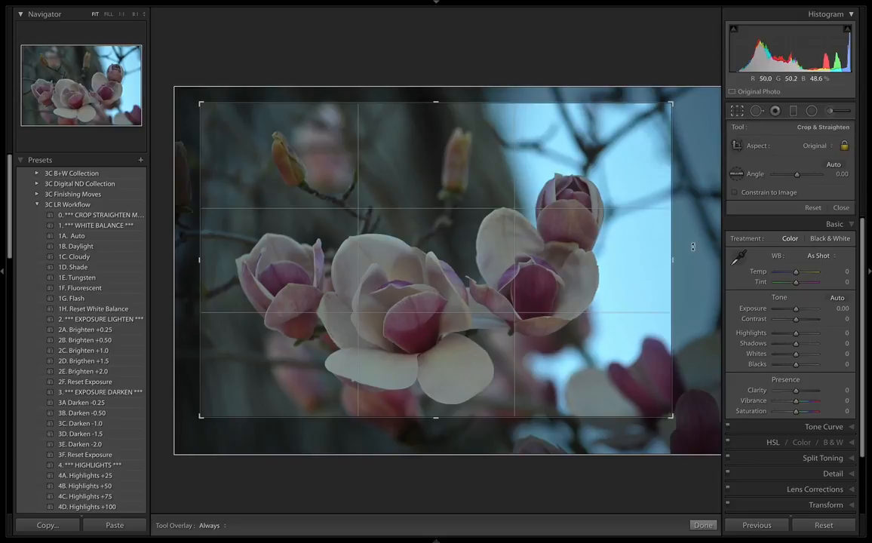
{"action": "key", "text": "Return"}
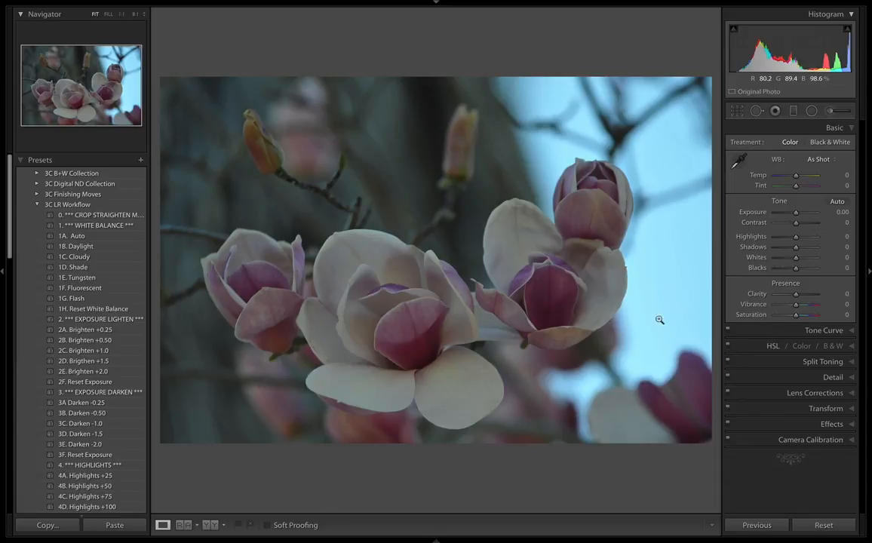
Apply the 1C. Cloudy white balance preset and the 4F. Highlights -50 preset to the magnolia photo.
{"action": "left_click", "coordinate": [90, 258]}
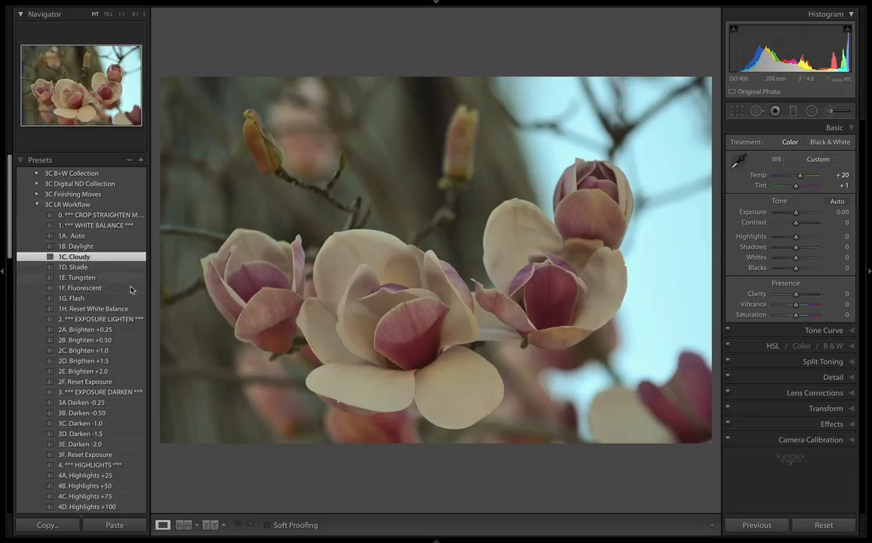
{"action": "scroll", "coordinate": [99, 393], "scroll_direction": "down", "scroll_amount": 5}
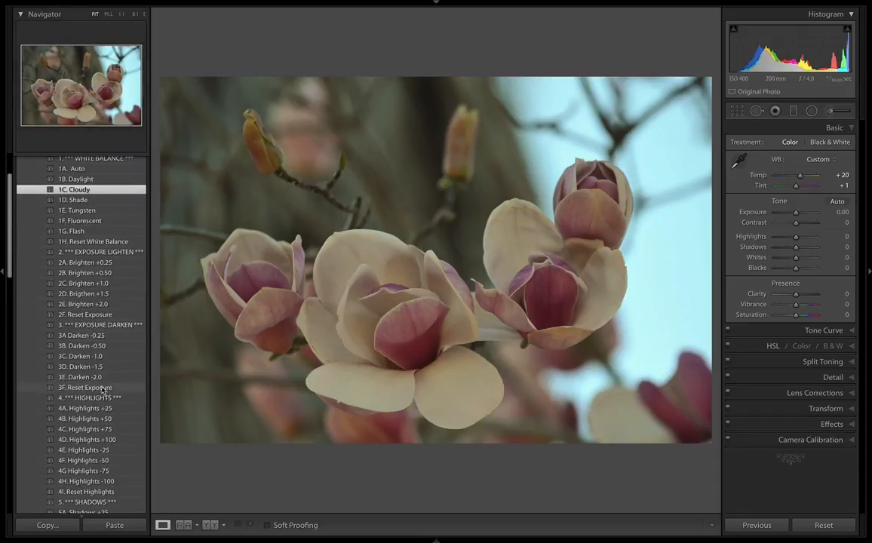
{"action": "scroll", "coordinate": [108, 394], "scroll_direction": "down", "scroll_amount": 2}
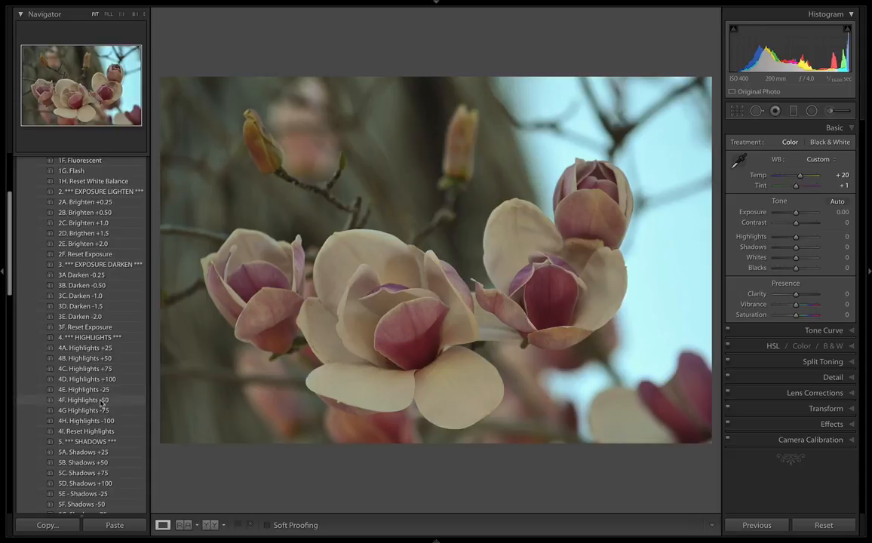
{"action": "left_click", "coordinate": [103, 400]}
Apply the 5B. Shadows +50 preset and set the photo's Whites and Blacks automatically.
{"action": "scroll", "coordinate": [104, 400], "scroll_direction": "down", "scroll_amount": 3}
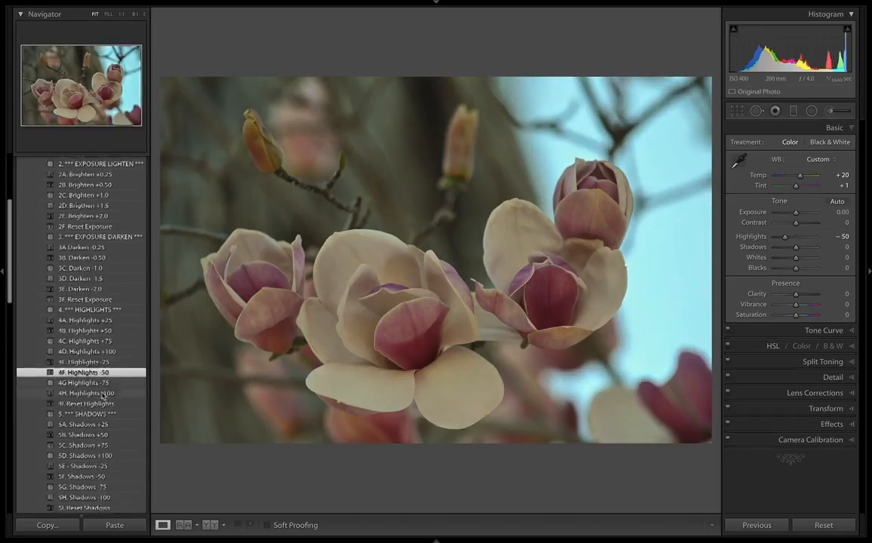
{"action": "left_click", "coordinate": [105, 409]}
{"action": "scroll", "coordinate": [106, 396], "scroll_direction": "down", "scroll_amount": 6}
{"action": "scroll", "coordinate": [106, 377], "scroll_direction": "down", "scroll_amount": 1}
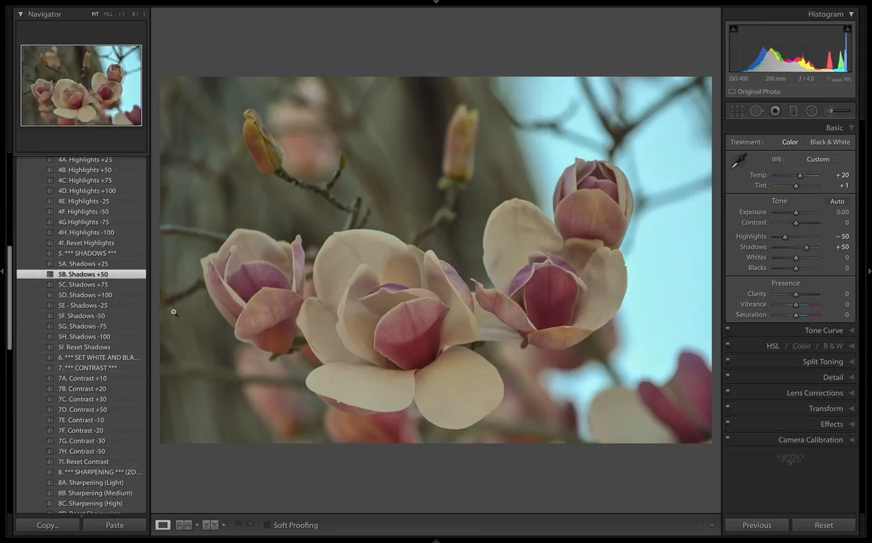
{"action": "key", "text": "shift"}
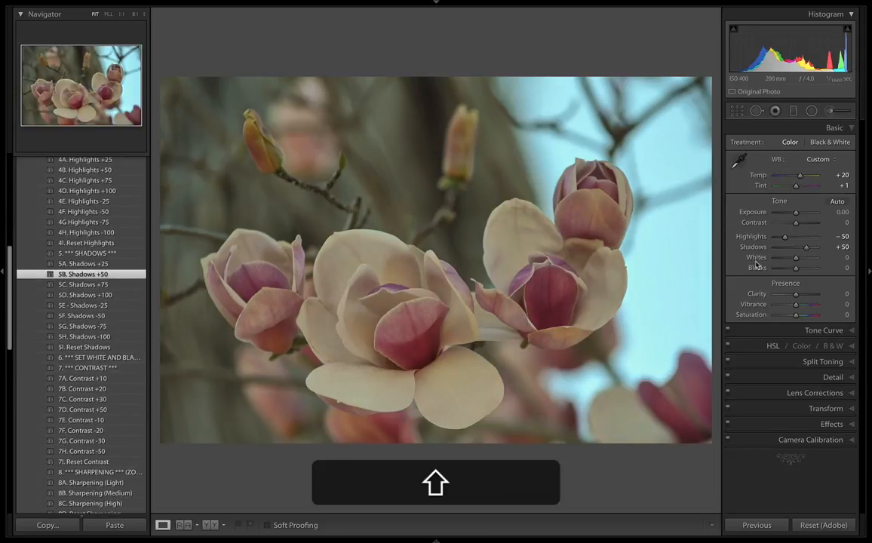
{"action": "double_click", "coordinate": [756, 262], "text": "shift"}
{"action": "double_click", "coordinate": [759, 270], "text": "shift"}
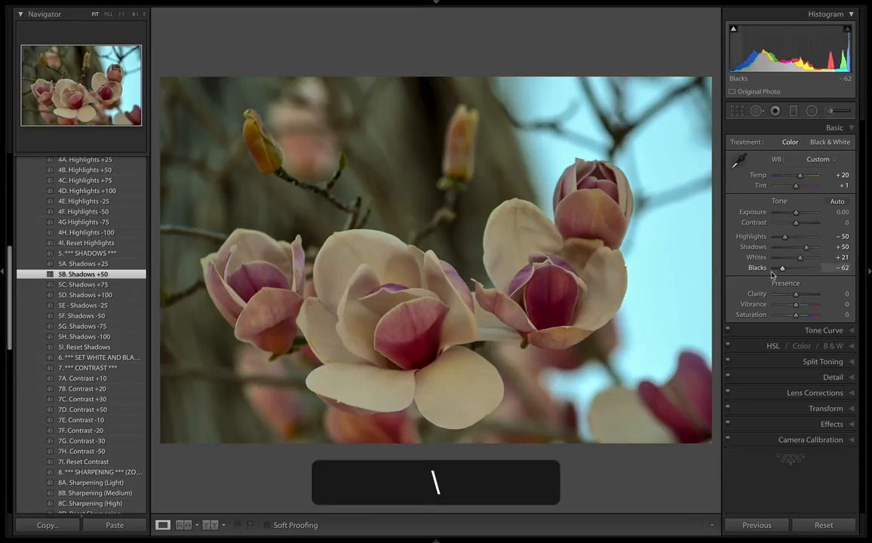
Compare the edited magnolia photo with its before view.
{"action": "key", "text": "backslash"}
{"action": "key", "text": "backslash"}
{"action": "key", "text": "backslash"}
{"action": "key", "text": "backslash"}
Apply the 7B. Contrast +20 preset from the 3C LR Workflow collection.
{"action": "scroll", "coordinate": [117, 272], "scroll_direction": "down", "scroll_amount": 2}
{"action": "scroll", "coordinate": [113, 256], "scroll_direction": "down", "scroll_amount": 2}
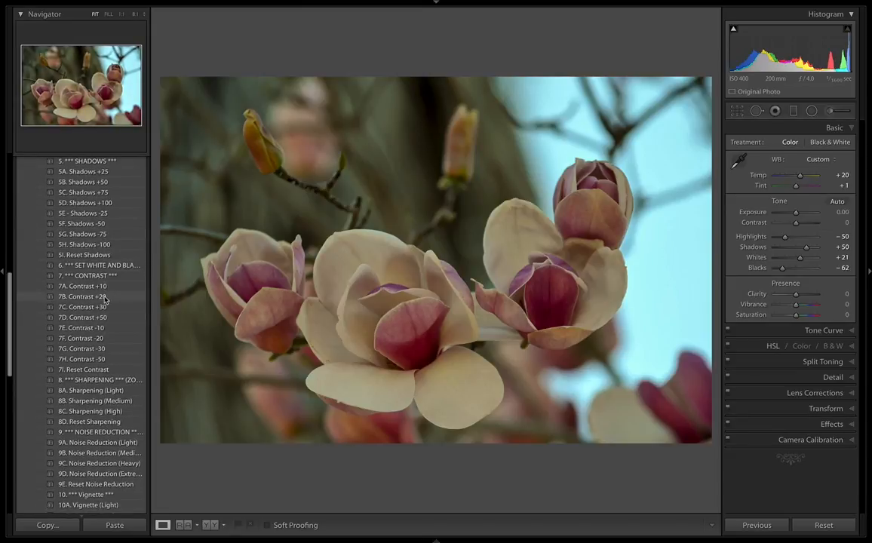
{"action": "left_click", "coordinate": [105, 299]}
Apply the 8B. Sharpening (Medium) preset while viewing the central blooms at 1:1.
{"action": "scroll", "coordinate": [111, 302], "scroll_direction": "down", "scroll_amount": 4}
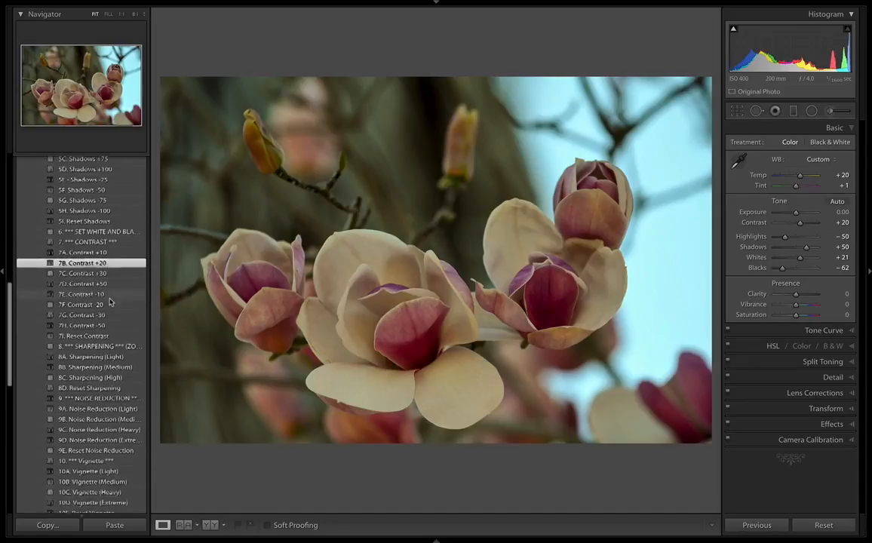
{"action": "left_click", "coordinate": [419, 197]}
{"action": "left_click_drag", "start_coordinate": [444, 160], "coordinate": [504, 113]}
{"action": "left_click_drag", "start_coordinate": [394, 204], "coordinate": [476, 132]}
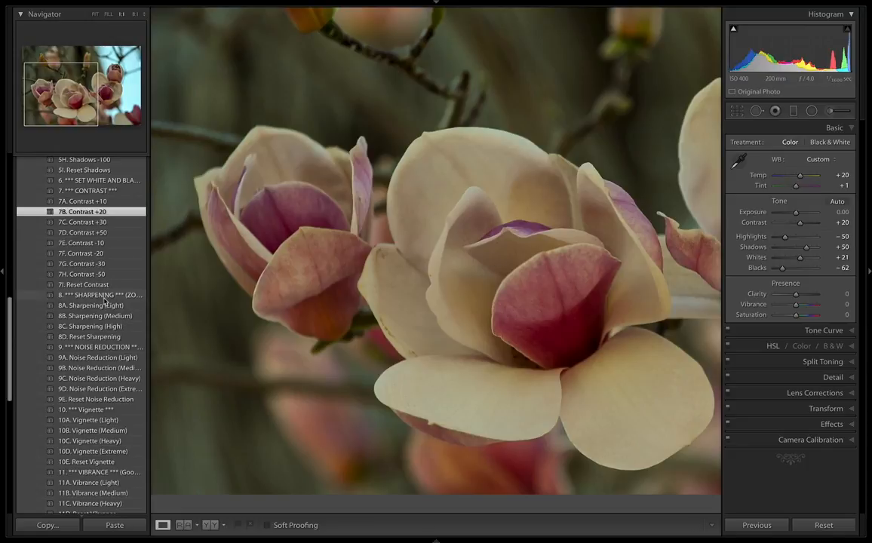
{"action": "left_click", "coordinate": [110, 317]}
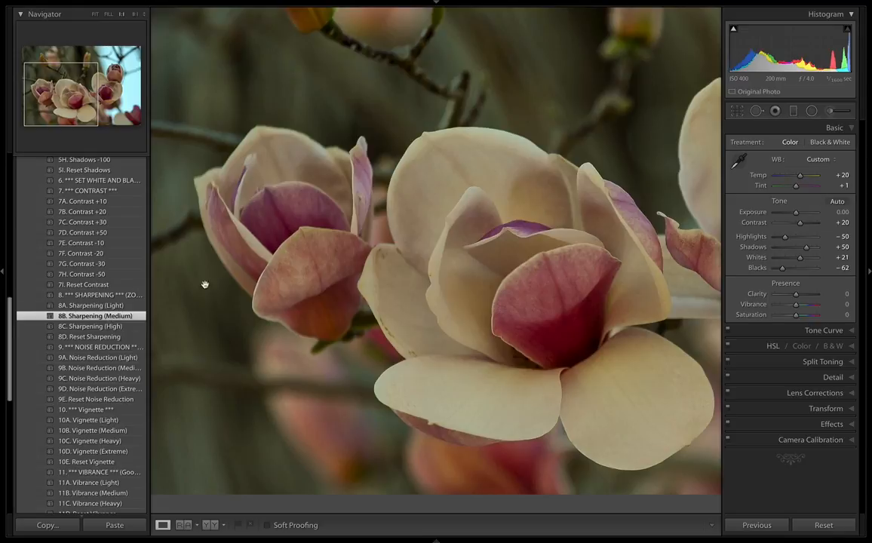
Set the sharpening Masking to 27 in the photo's detail settings.
{"action": "left_click", "coordinate": [853, 376]}
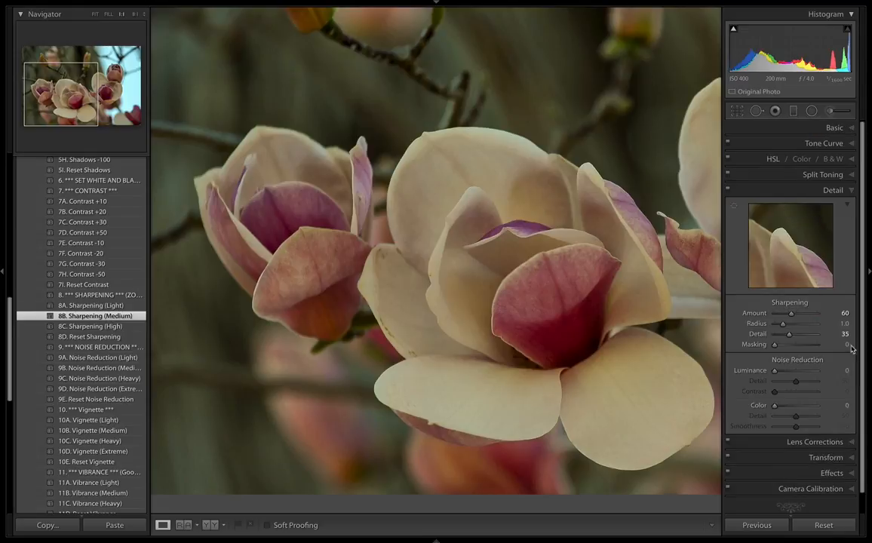
{"action": "key", "text": "alt"}
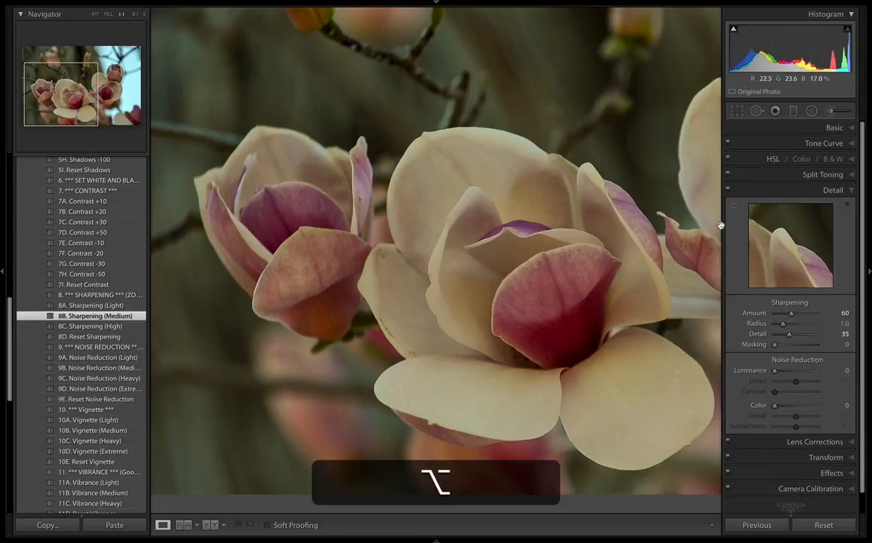
{"action": "left_click_drag", "start_coordinate": [775, 344], "coordinate": [788, 346]}
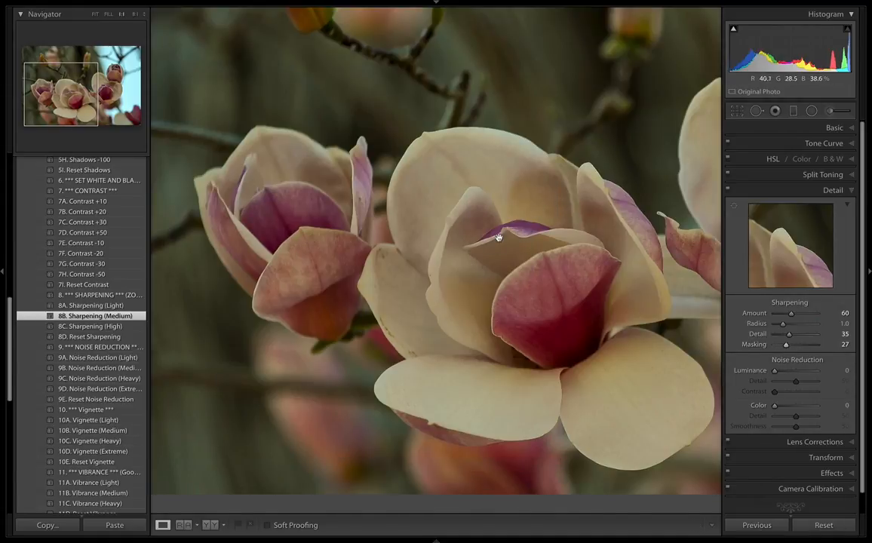
Inspect the sharpened blooms up close and show the info overlay to check the photo's ISO and exposure settings.
{"action": "left_click_drag", "start_coordinate": [438, 274], "coordinate": [405, 269]}
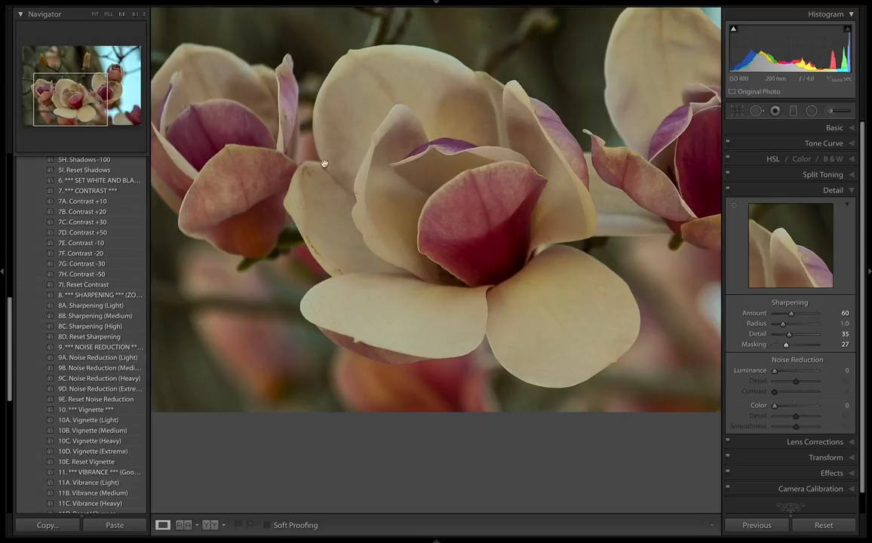
{"action": "left_click_drag", "start_coordinate": [370, 141], "coordinate": [338, 222]}
{"action": "key", "text": "super+i"}
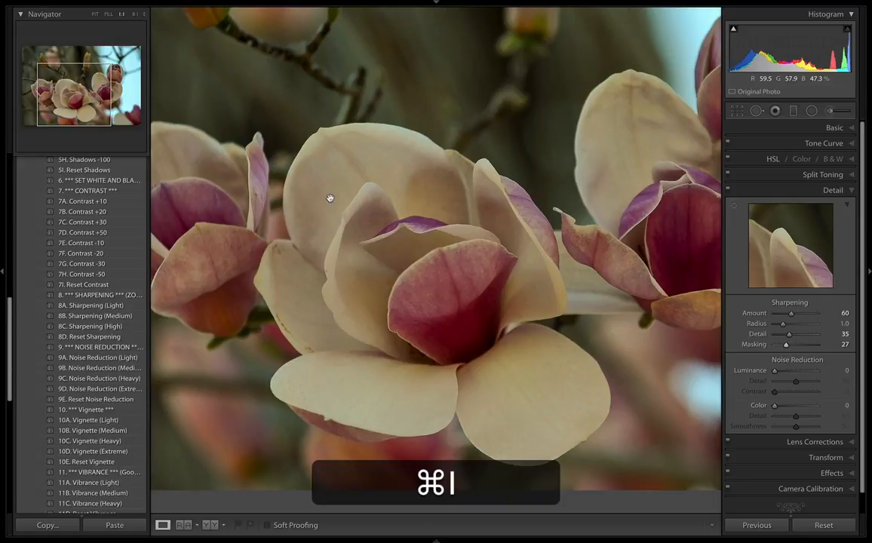
{"action": "key", "text": "super+i"}
{"action": "key", "text": "super+i"}
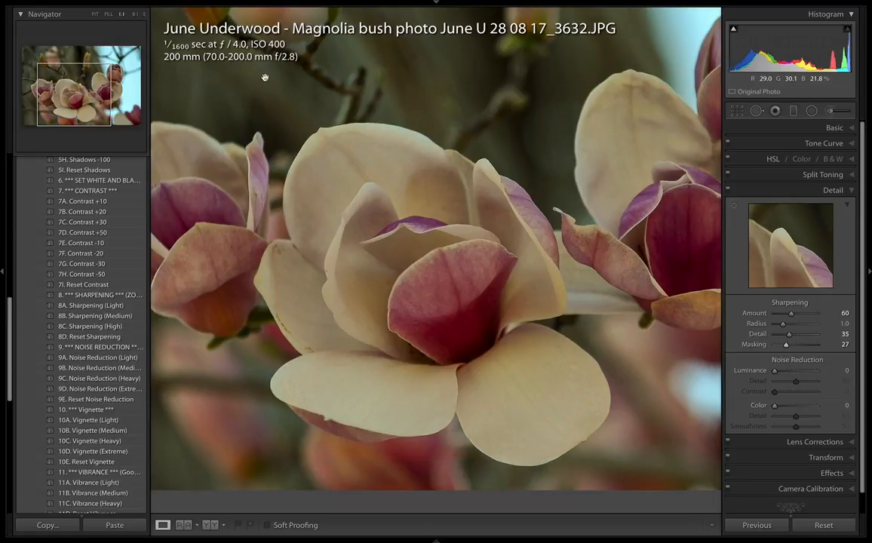
{"action": "left_click", "coordinate": [316, 117]}
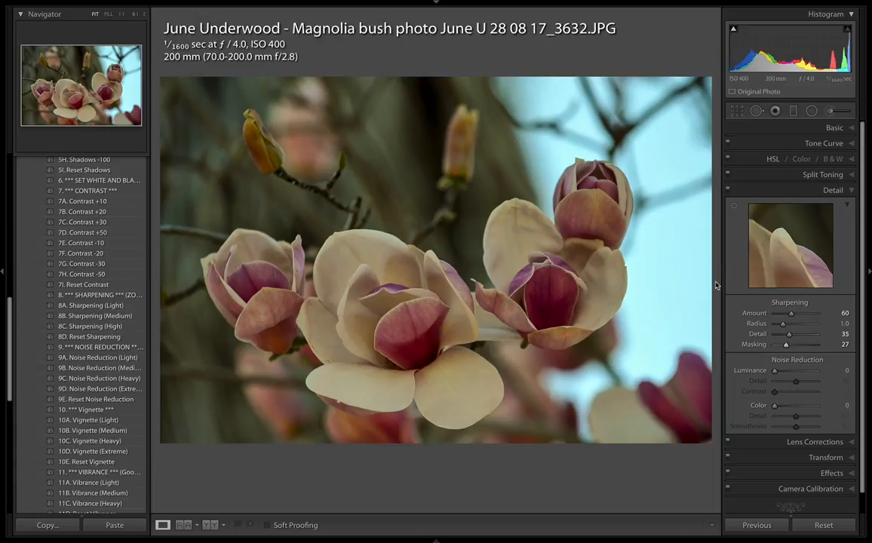
Apply the 9A. Noise Reduction (Light) preset and hide the photo info overlay.
{"action": "left_click_drag", "start_coordinate": [774, 371], "coordinate": [779, 372]}
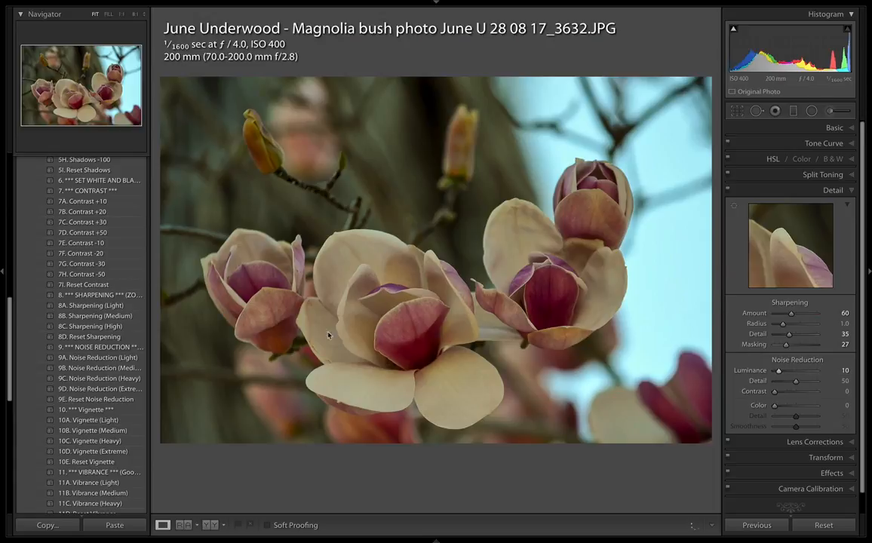
{"action": "left_click", "coordinate": [111, 358]}
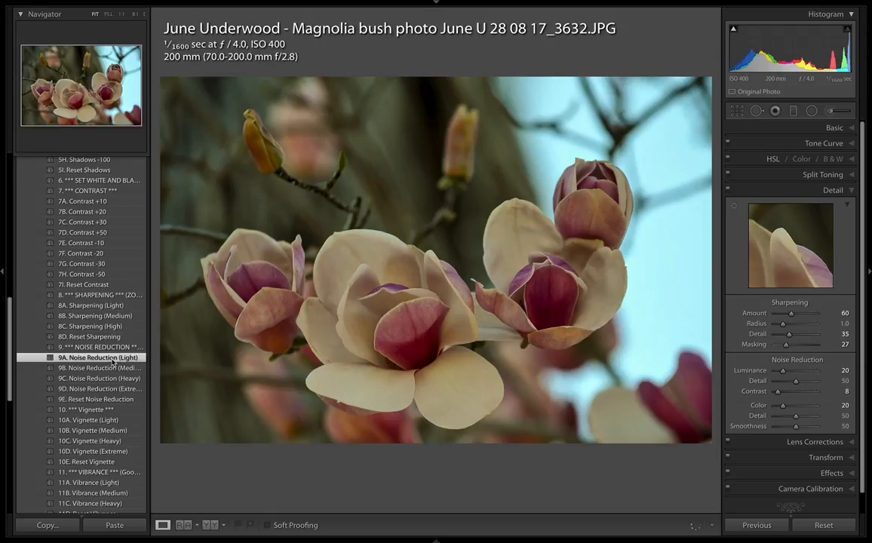
{"action": "scroll", "coordinate": [112, 360], "scroll_direction": "down", "scroll_amount": 5}
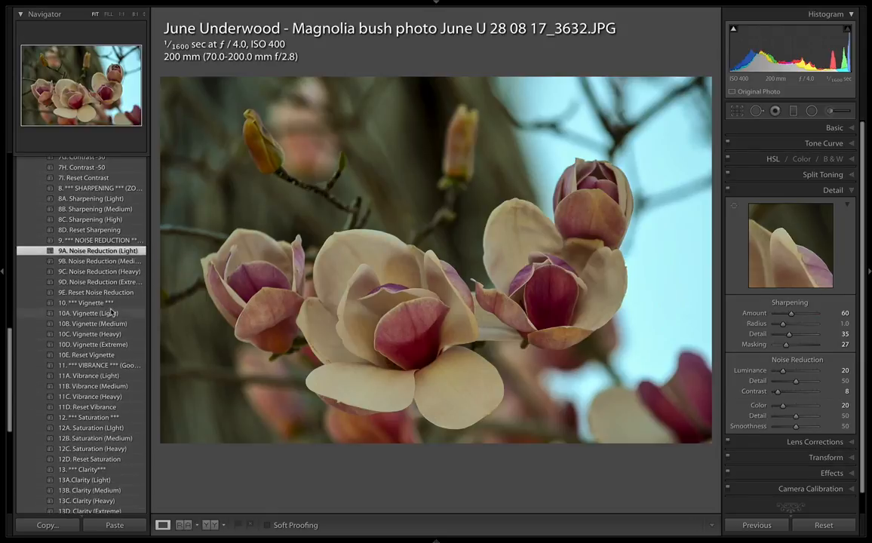
{"action": "key", "text": "super+i"}
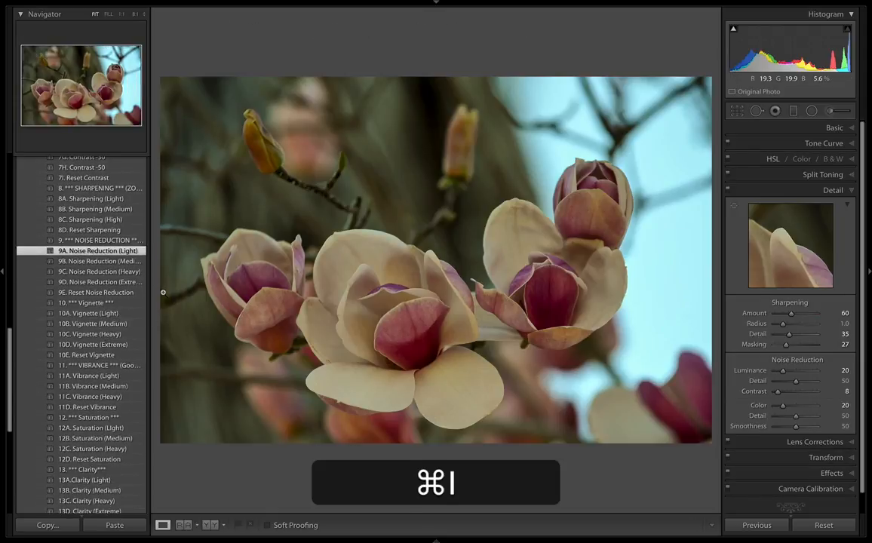
Compare the light and medium vignette presets on the photo and keep 10B. Vignette (Medium).
{"action": "left_click", "coordinate": [108, 324]}
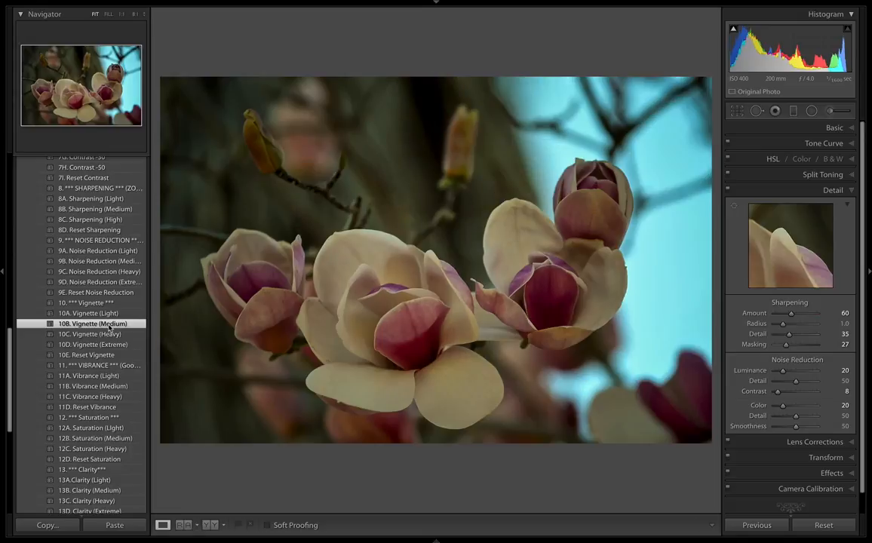
{"action": "left_click", "coordinate": [108, 314]}
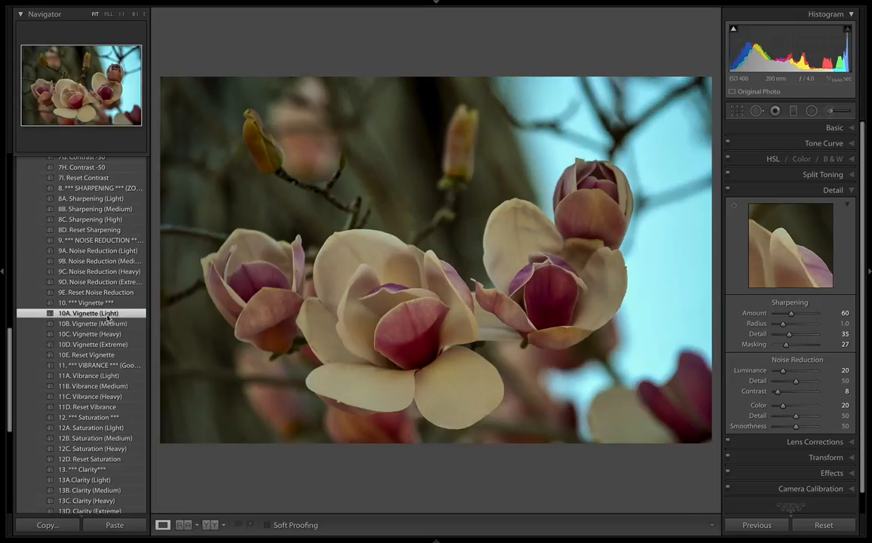
{"action": "left_click", "coordinate": [110, 323]}
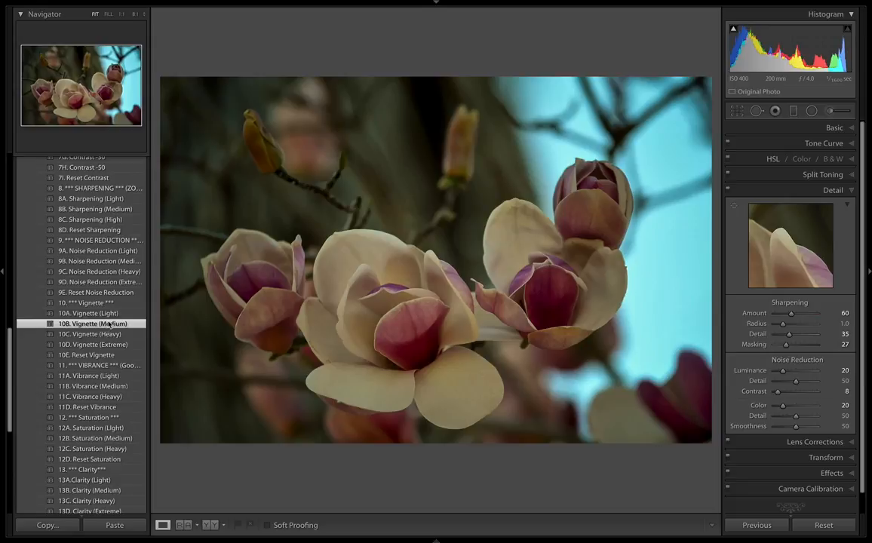
Apply the 11B. Vibrance (Medium) preset to the magnolia photo.
{"action": "scroll", "coordinate": [105, 328], "scroll_direction": "down", "scroll_amount": 2}
{"action": "scroll", "coordinate": [106, 343], "scroll_direction": "down", "scroll_amount": 1}
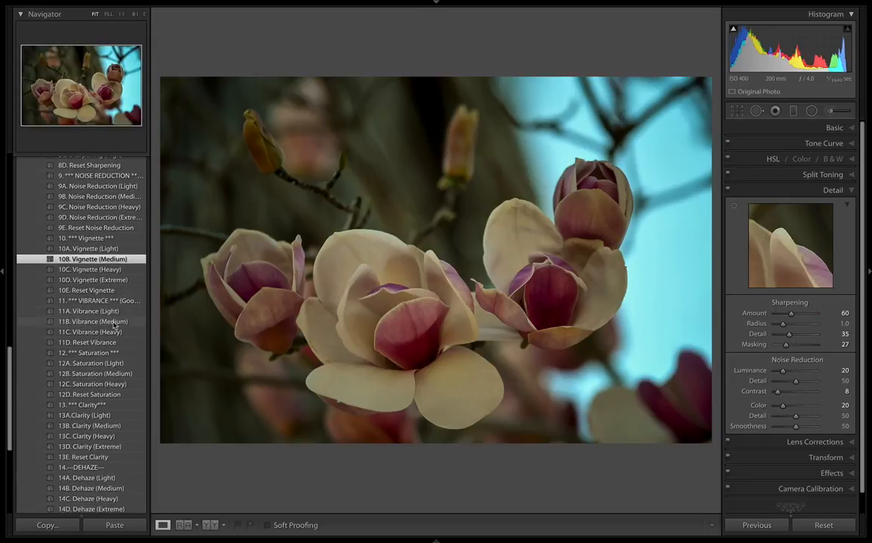
{"action": "left_click", "coordinate": [114, 323]}
{"action": "scroll", "coordinate": [95, 325], "scroll_direction": "down", "scroll_amount": 3}
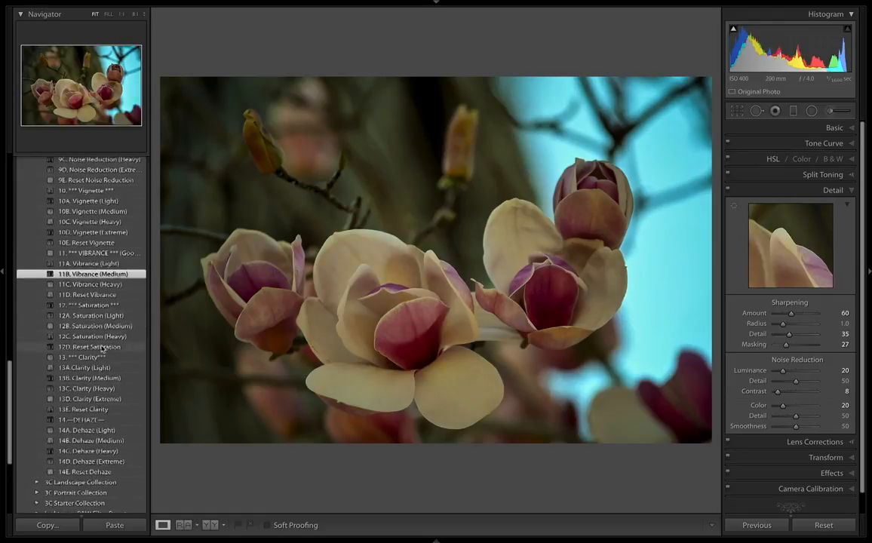
{"action": "scroll", "coordinate": [106, 370], "scroll_direction": "down", "scroll_amount": 2}
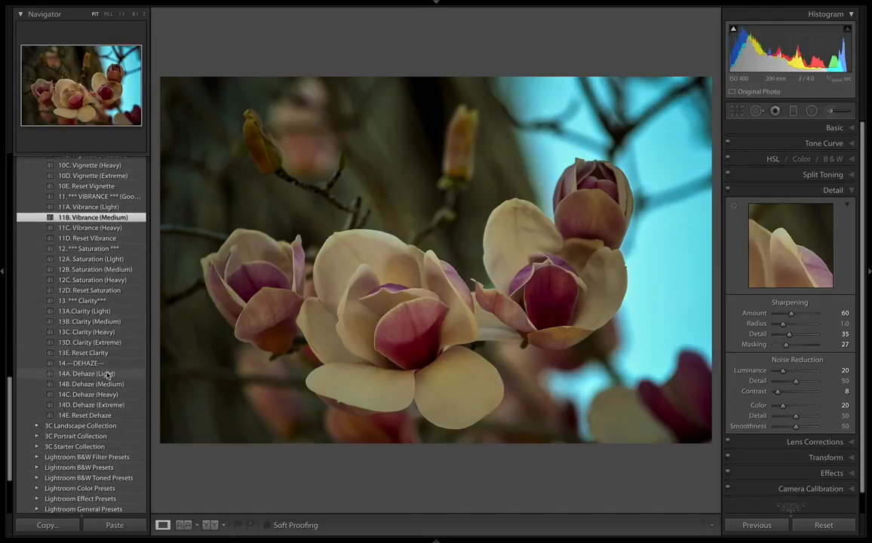
Apply the 20A. Curves Contrast preset from the 3C Finishing Moves collection to the magnolia photo.
{"action": "scroll", "coordinate": [106, 362], "scroll_direction": "down", "scroll_amount": 5}
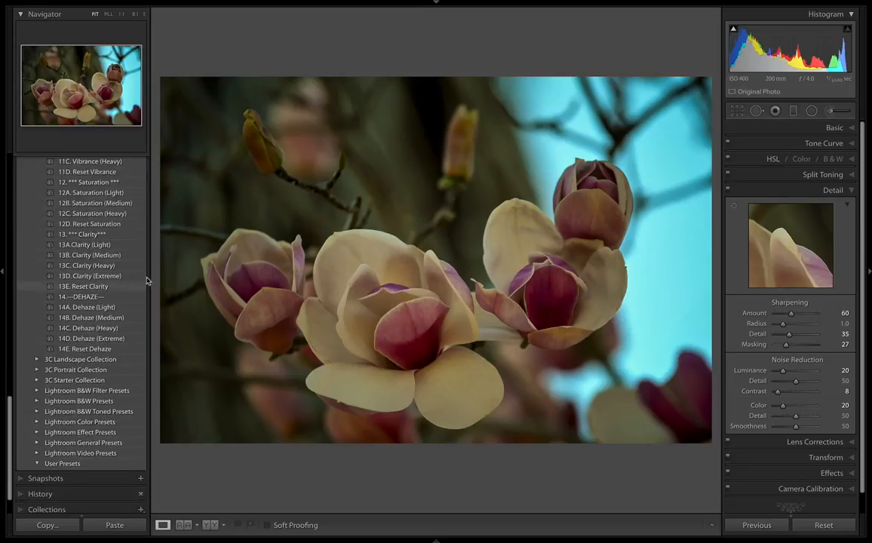
{"action": "scroll", "coordinate": [64, 234], "scroll_direction": "up", "scroll_amount": 5}
{"action": "scroll", "coordinate": [60, 230], "scroll_direction": "up", "scroll_amount": 10}
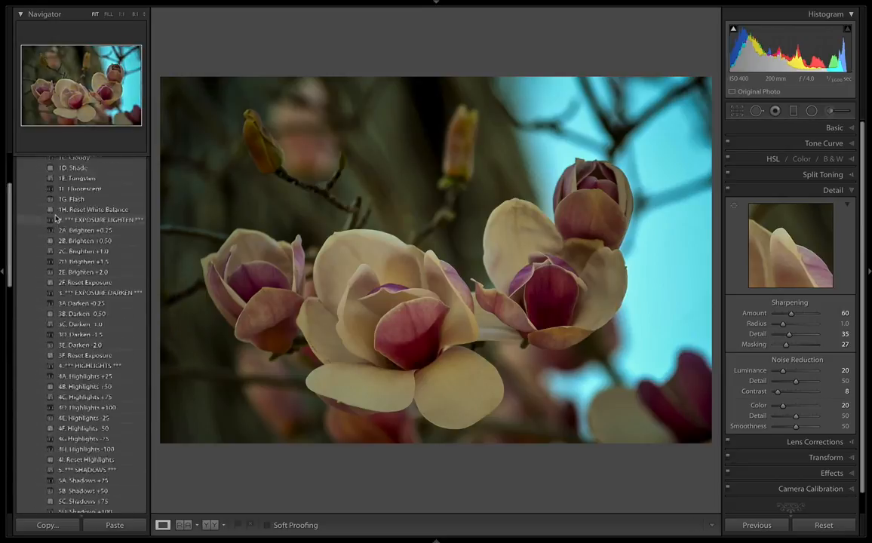
{"action": "left_click", "coordinate": [36, 194]}
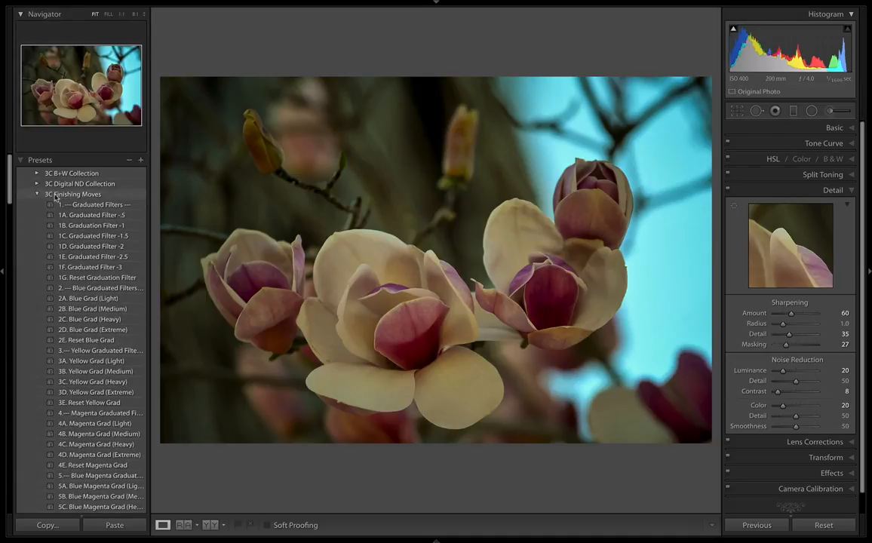
{"action": "scroll", "coordinate": [105, 249], "scroll_direction": "down", "scroll_amount": 7}
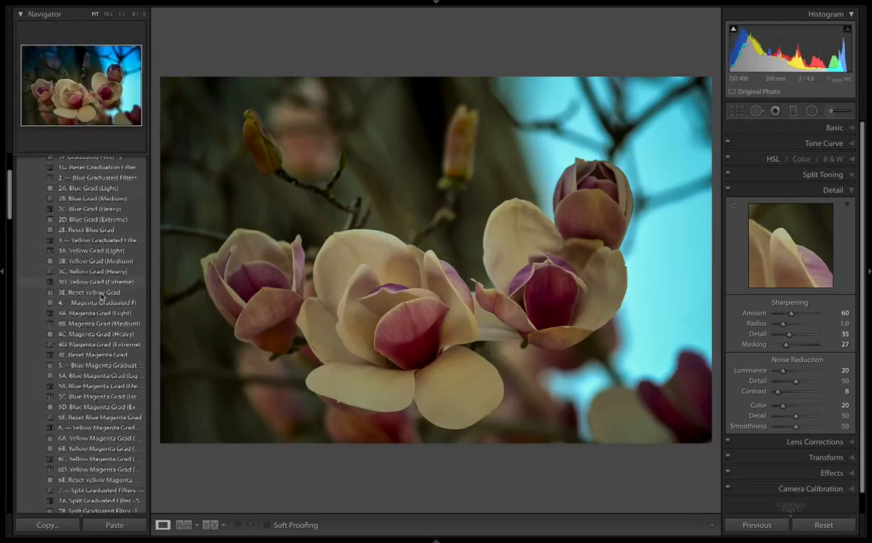
{"action": "scroll", "coordinate": [104, 300], "scroll_direction": "down", "scroll_amount": 10}
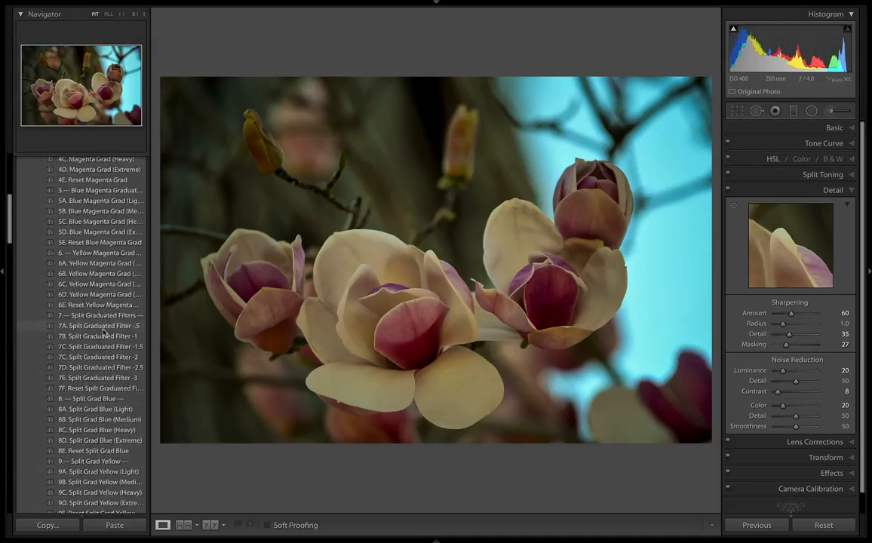
{"action": "scroll", "coordinate": [103, 330], "scroll_direction": "down", "scroll_amount": 18}
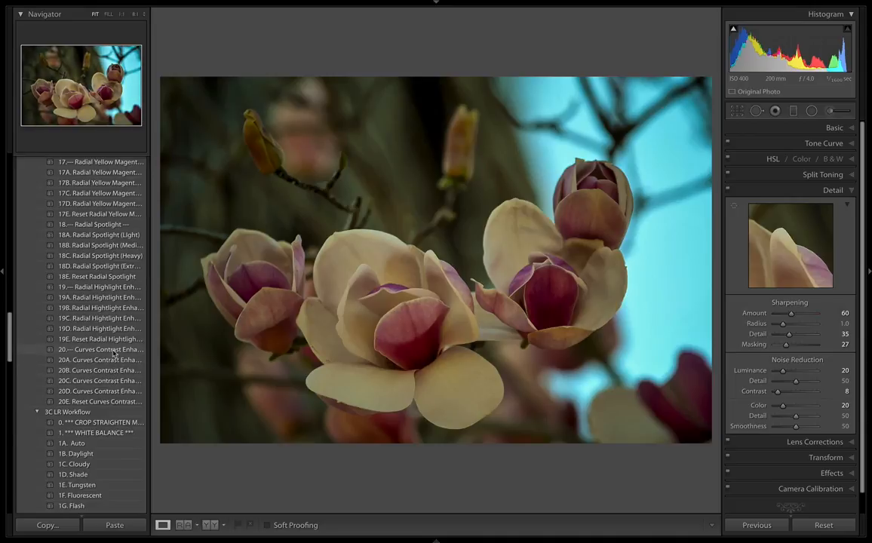
{"action": "left_click", "coordinate": [114, 351]}
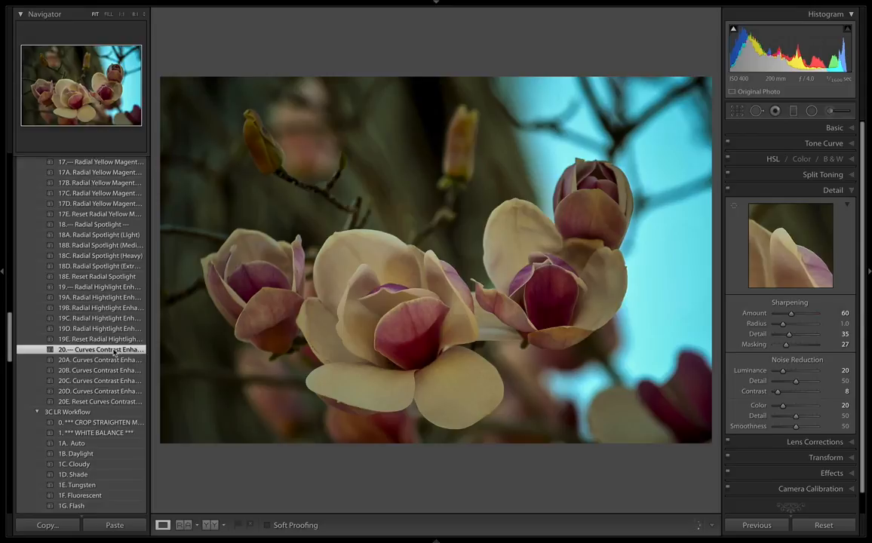
{"action": "left_click", "coordinate": [115, 361]}
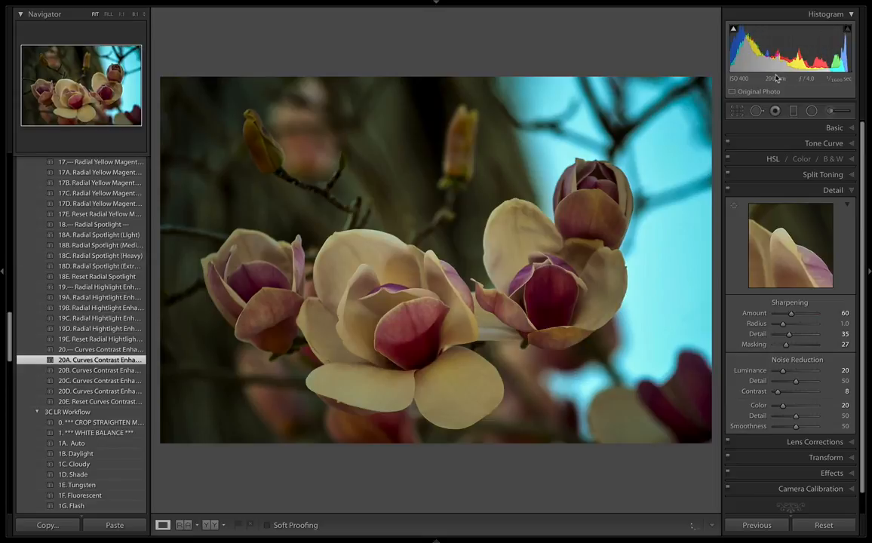
Apply the 18B. Radial Spotlight (Medium) preset and stretch and reposition its ellipse to surround the three large blooms.
{"action": "left_click", "coordinate": [126, 246]}
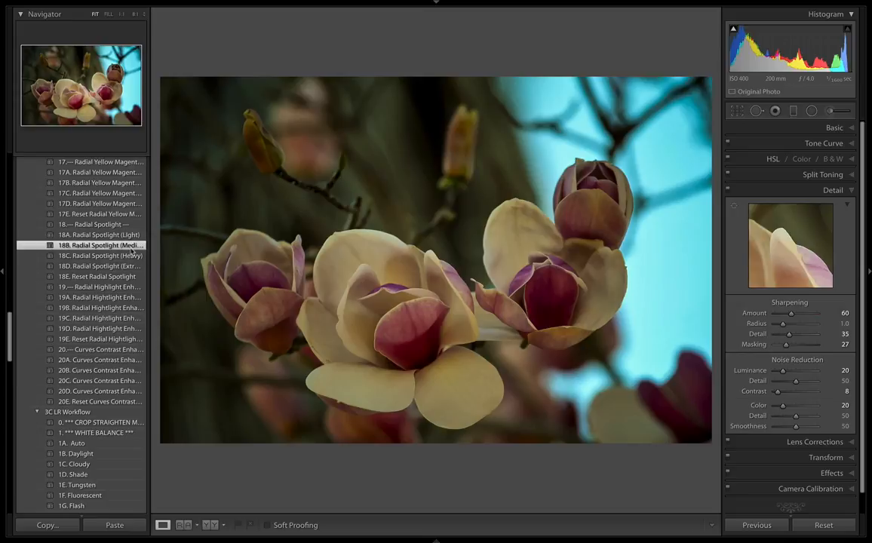
{"action": "left_click", "coordinate": [811, 112]}
{"action": "left_click", "coordinate": [484, 290]}
{"action": "left_click_drag", "start_coordinate": [353, 290], "coordinate": [190, 290]}
{"action": "left_click_drag", "start_coordinate": [485, 160], "coordinate": [492, 96]}
{"action": "left_click_drag", "start_coordinate": [485, 290], "coordinate": [449, 269]}
{"action": "left_click_drag", "start_coordinate": [432, 91], "coordinate": [433, 58]}
{"action": "left_click_drag", "start_coordinate": [432, 286], "coordinate": [432, 271]}
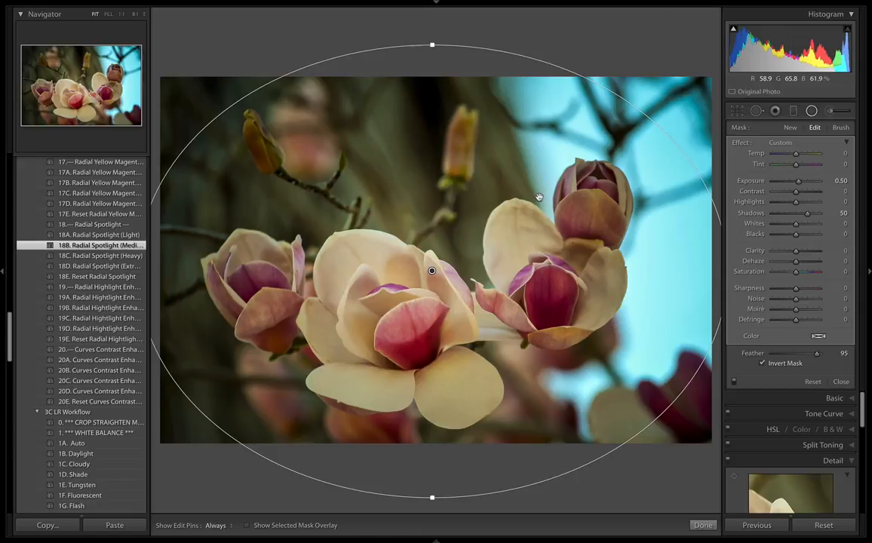
{"action": "key", "text": "super+minus"}
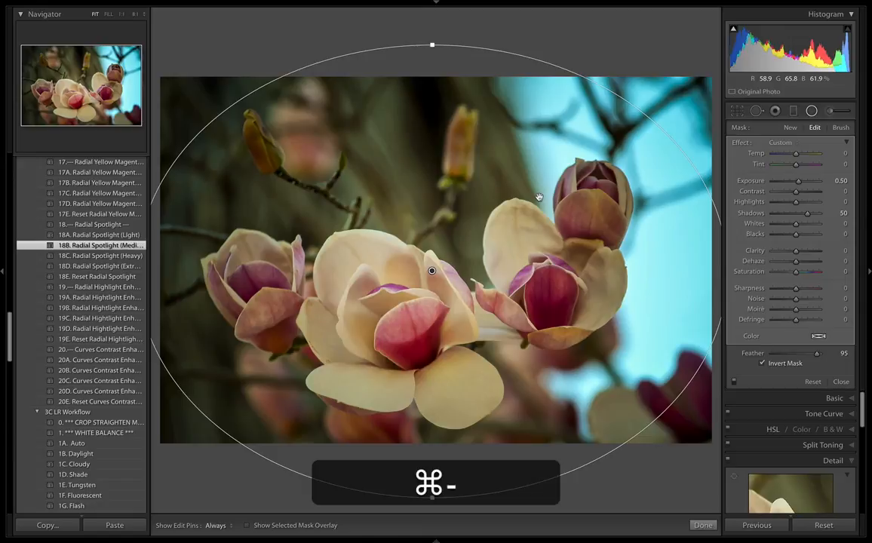
{"action": "left_click", "coordinate": [619, 19]}
{"action": "key", "text": "BackSpace"}
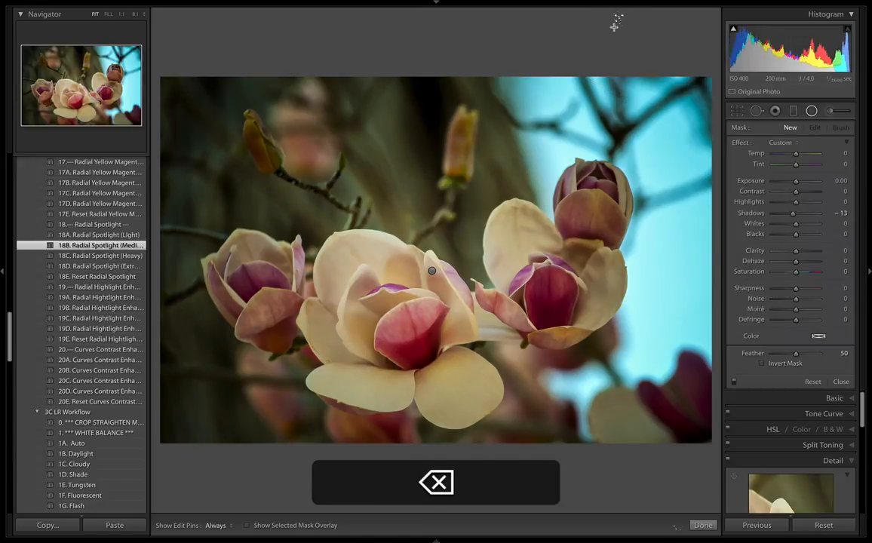
Make the radial spotlight taller, centre it over the middle bloom and raise its Shadows to 100.
{"action": "left_click", "coordinate": [431, 270]}
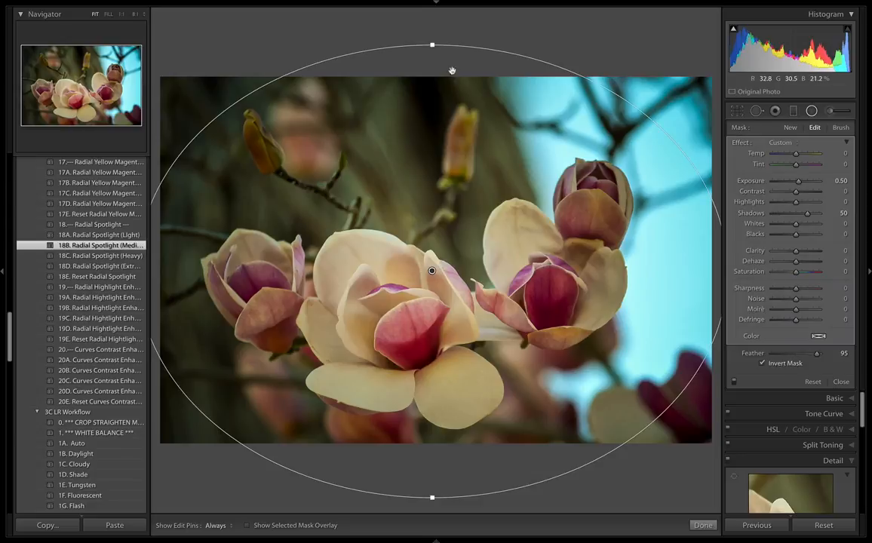
{"action": "left_click_drag", "start_coordinate": [432, 45], "coordinate": [432, 15]}
{"action": "mouse_move", "coordinate": [418, 288]}
{"action": "left_mouse_down"}
{"action": "mouse_move", "coordinate": [402, 293]}
{"action": "mouse_move", "coordinate": [411, 291]}
{"action": "left_mouse_up"}
{"action": "left_click_drag", "start_coordinate": [810, 217], "coordinate": [830, 215]}
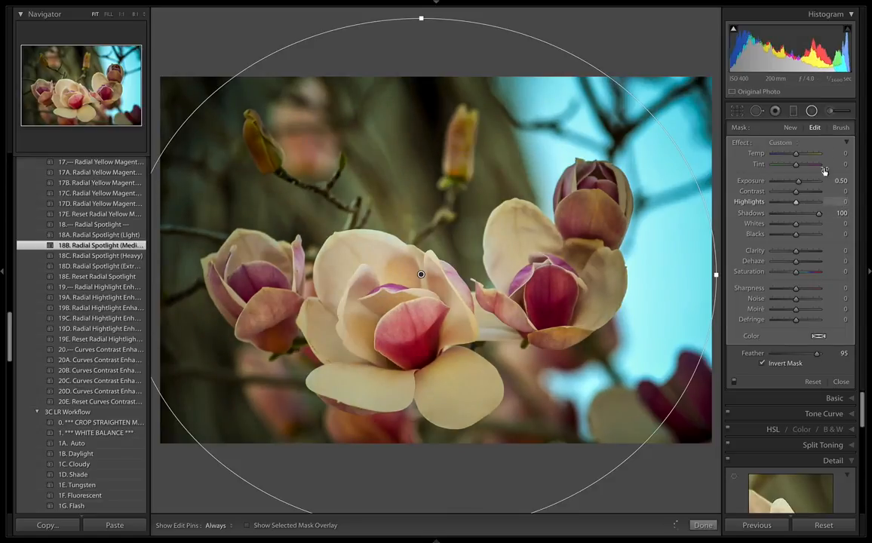
{"action": "left_click", "coordinate": [840, 180]}
{"action": "left_click", "coordinate": [751, 143]}
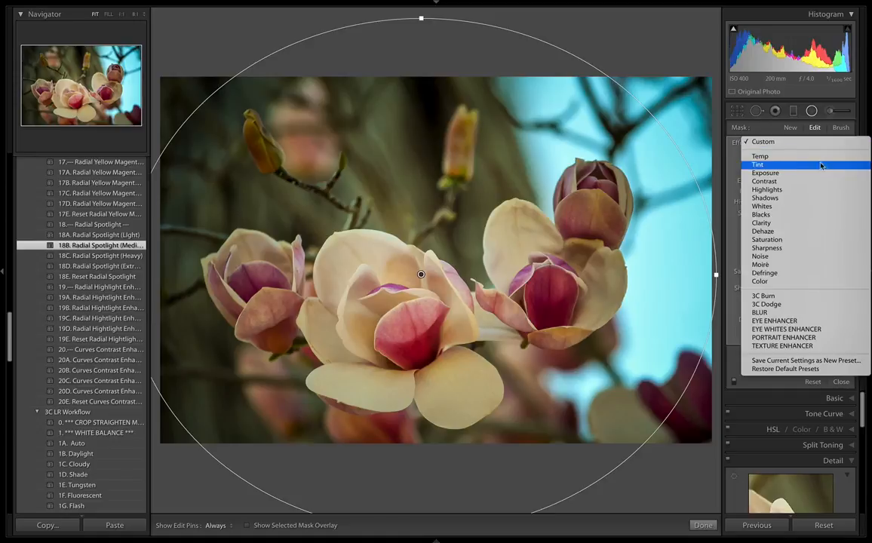
{"action": "left_click", "coordinate": [425, 276]}
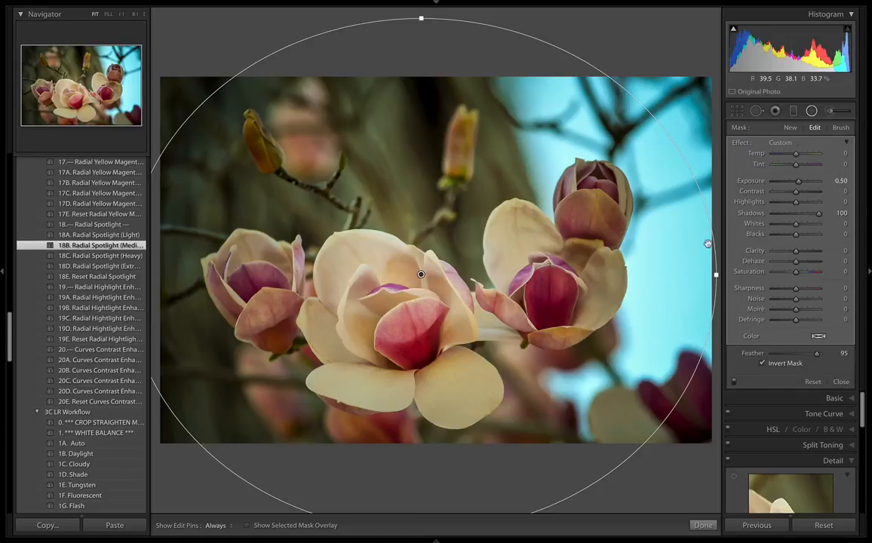
Set the spotlight's Saturation to 48 and Clarity to 21, shift it slightly downward and close the radial filter.
{"action": "left_click_drag", "start_coordinate": [803, 273], "coordinate": [807, 273]}
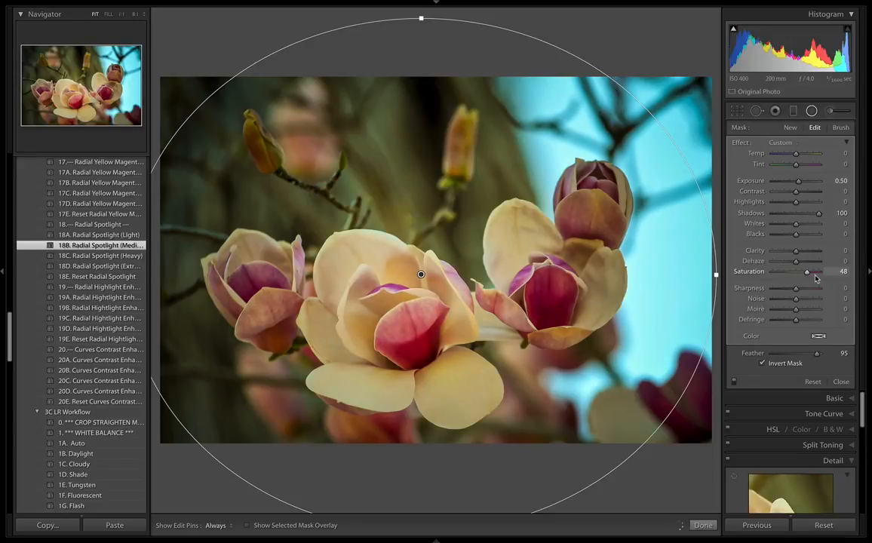
{"action": "mouse_move", "coordinate": [420, 276]}
{"action": "left_mouse_down"}
{"action": "mouse_move", "coordinate": [418, 296]}
{"action": "mouse_move", "coordinate": [425, 283]}
{"action": "left_mouse_up"}
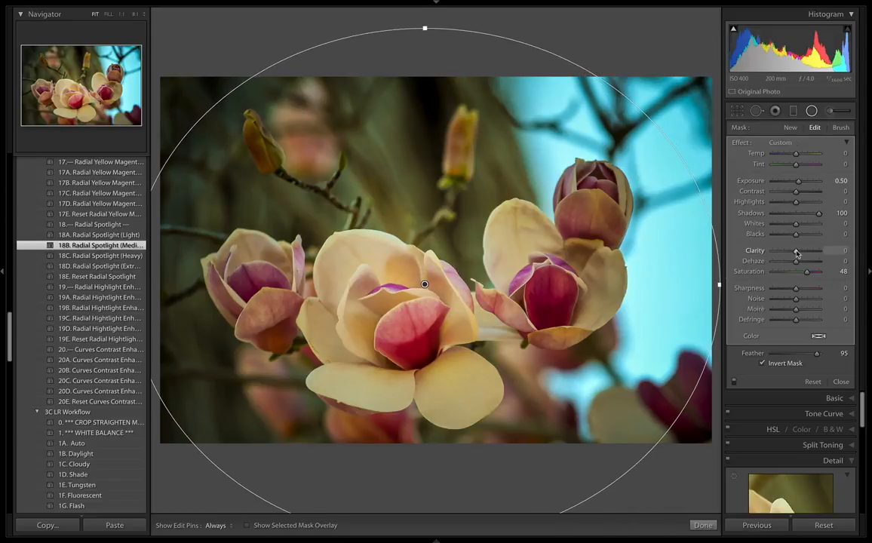
{"action": "left_click_drag", "start_coordinate": [802, 253], "coordinate": [801, 253]}
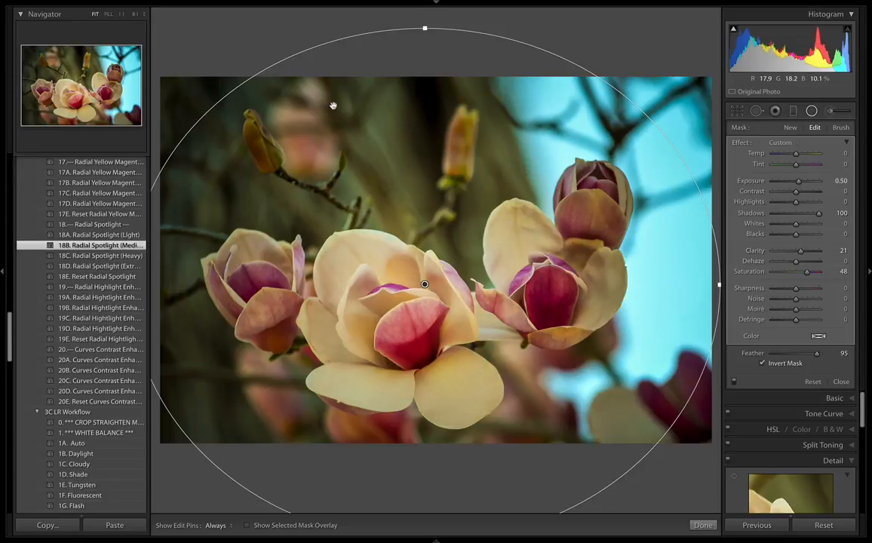
{"action": "left_click", "coordinate": [841, 382]}
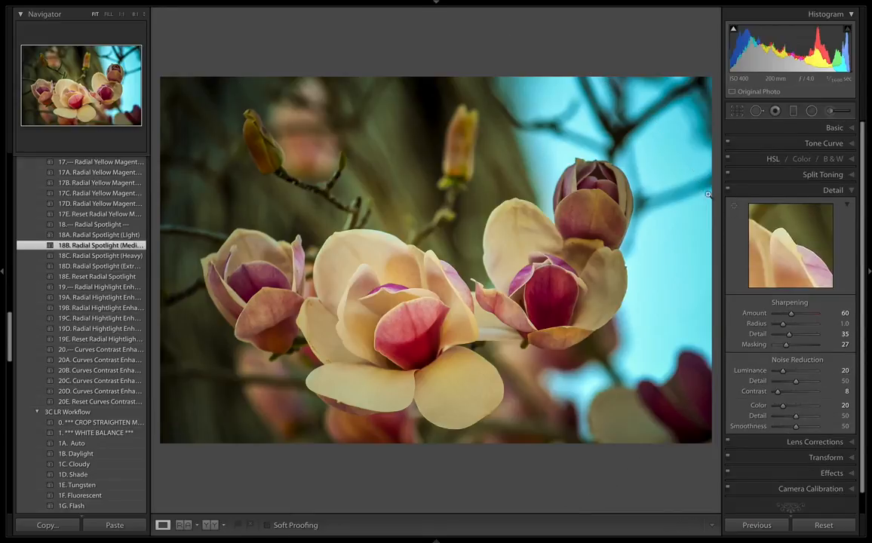
Raise the whole photo's Shadows to +100 in the Basic adjustments and check it against the before version.
{"action": "left_click", "coordinate": [769, 189]}
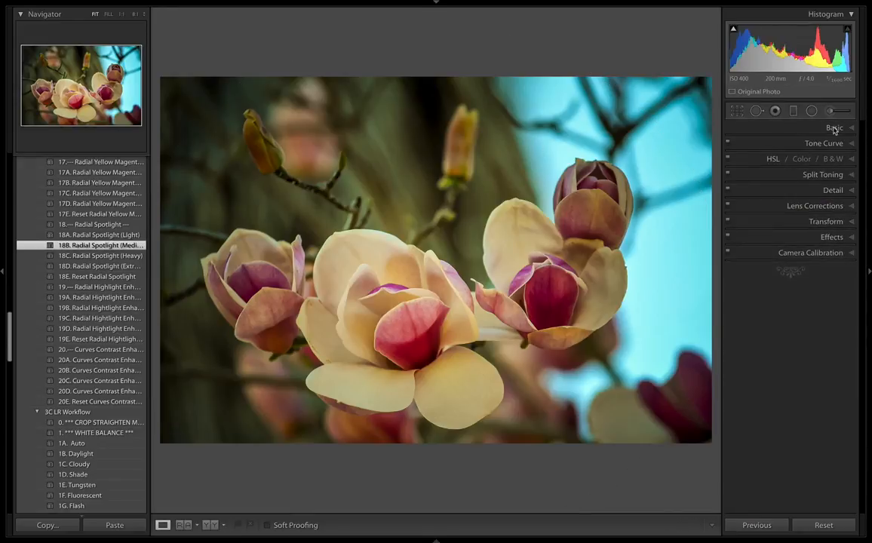
{"action": "left_click", "coordinate": [843, 129]}
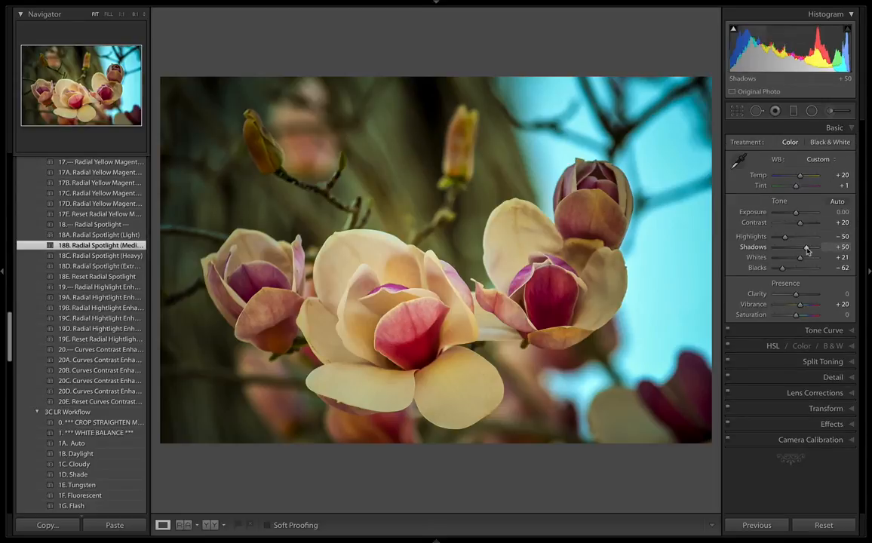
{"action": "left_click_drag", "start_coordinate": [806, 249], "coordinate": [822, 249]}
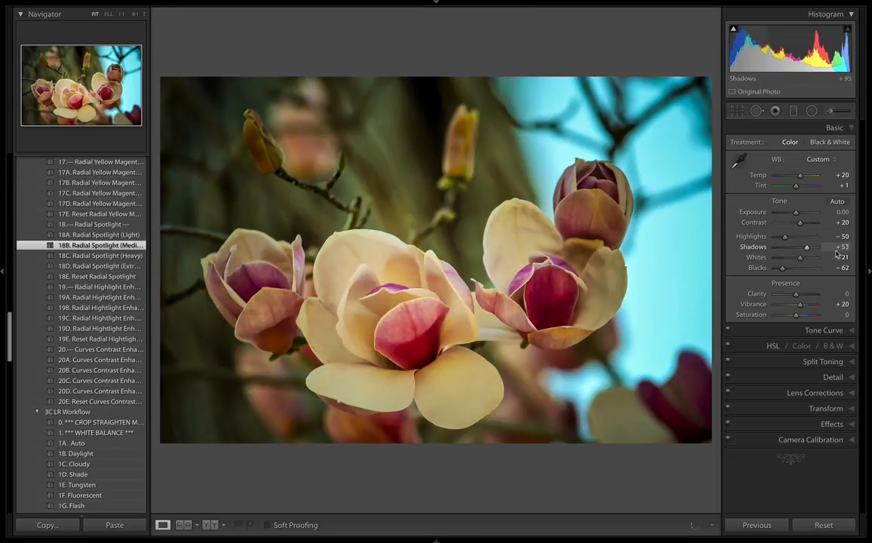
{"action": "key", "text": "backslash"}
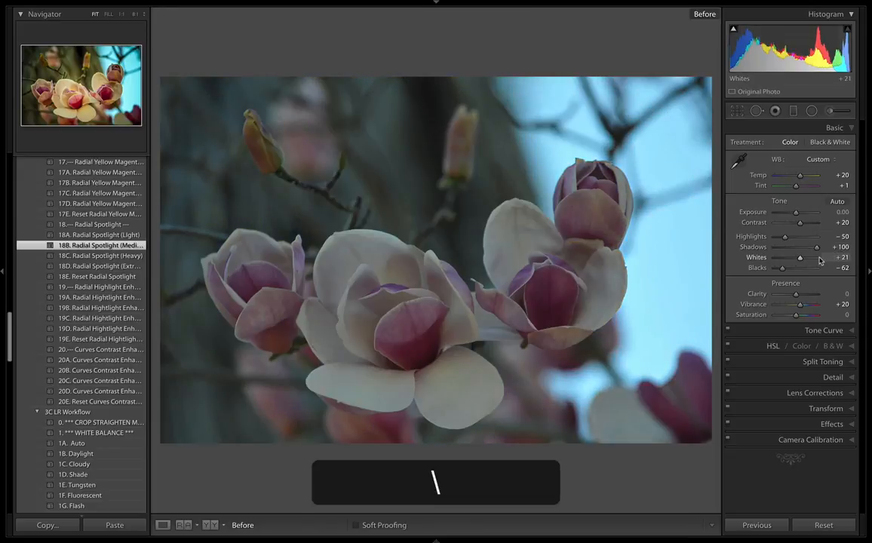
{"action": "key", "text": "backslash"}
Try Whites at +100, compare the result with the before version and undo the Whites change.
{"action": "left_click", "coordinate": [820, 260]}
{"action": "key", "text": "backslash"}
{"action": "key", "text": "backslash"}
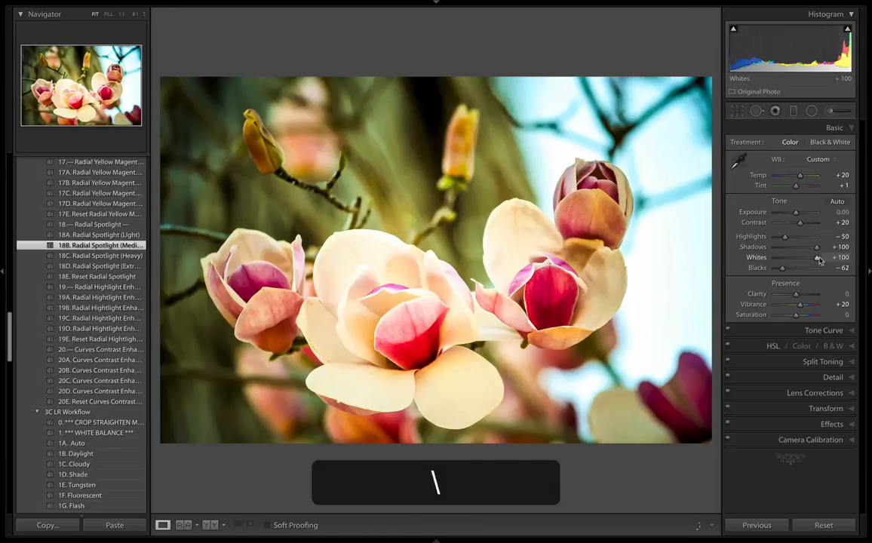
{"action": "key", "text": "backslash"}
{"action": "key", "text": "backslash"}
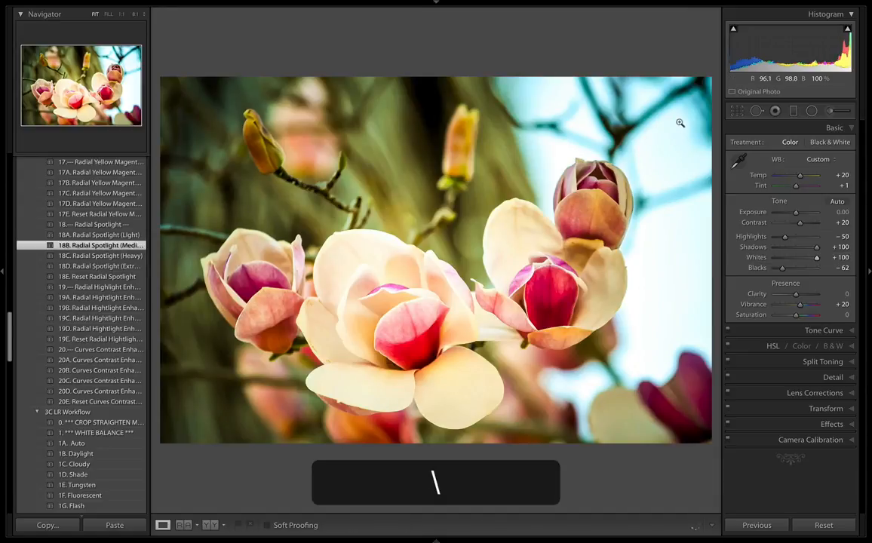
{"action": "key", "text": "super+z"}
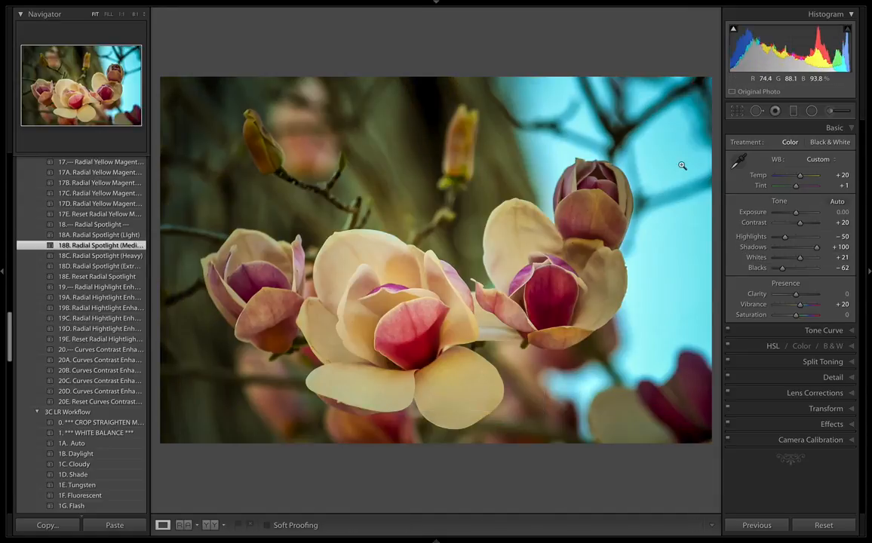
Compare the edited magnolia photo with its unedited before version.
{"action": "key", "text": "backslash"}
{"action": "key", "text": "backslash"}
{"action": "key", "text": "backslash"}
{"action": "key", "text": "backslash"}
Hide both side panels to enlarge the photo and switch between its before and after versions.
{"action": "left_click", "coordinate": [9, 273]}
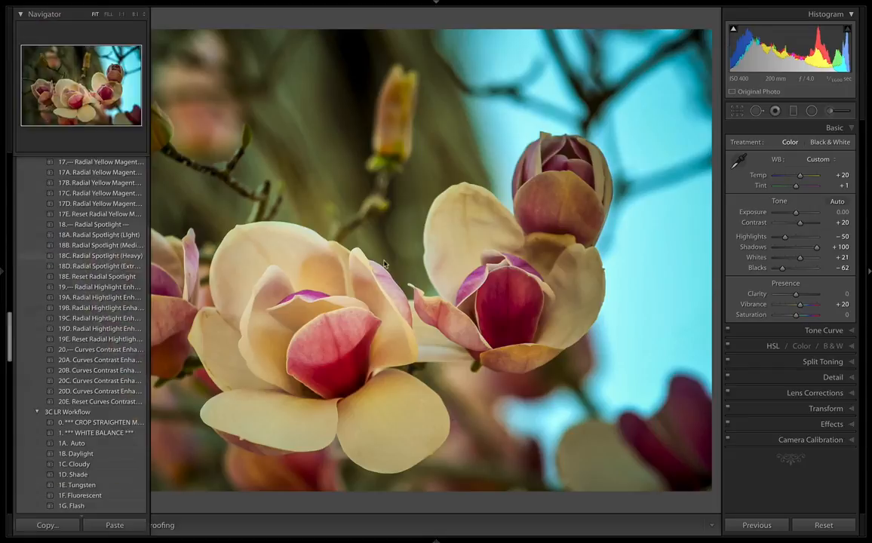
{"action": "left_click", "coordinate": [868, 289]}
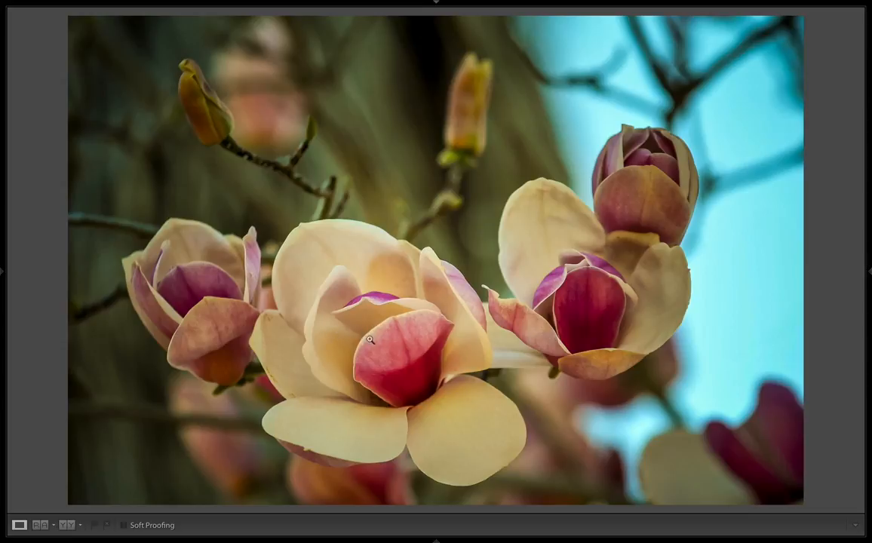
{"action": "key", "text": "backslash"}
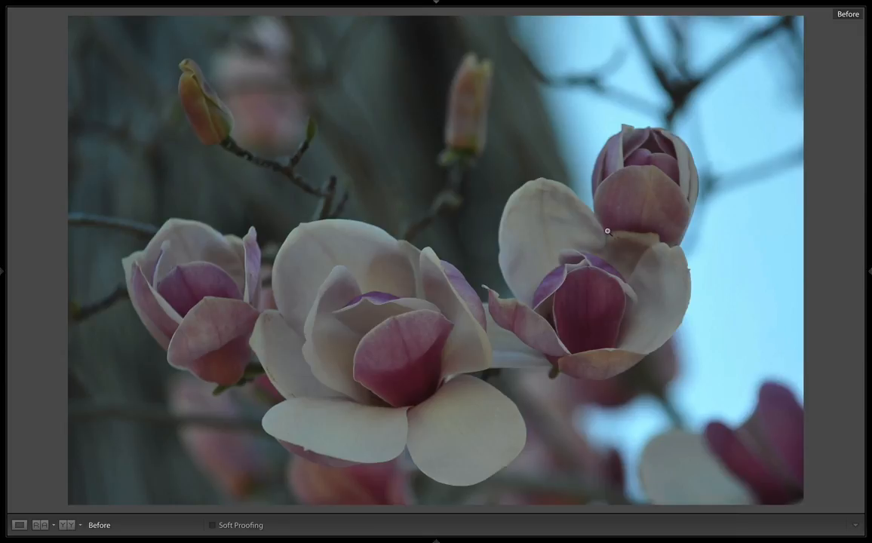
{"action": "key", "text": "backslash"}
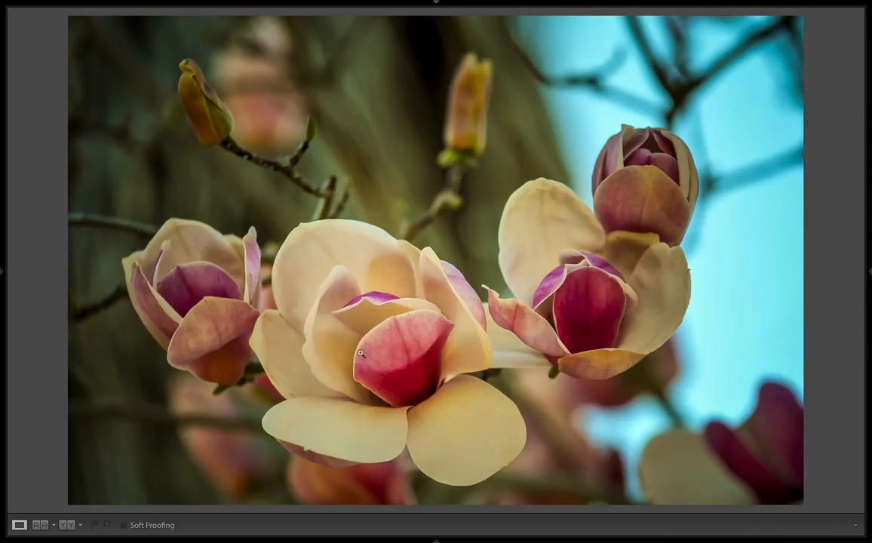
{"action": "key", "text": "backslash"}
{"action": "key", "text": "backslash"}
{"action": "key", "text": "d"}
{"action": "left_click", "coordinate": [737, 111]}
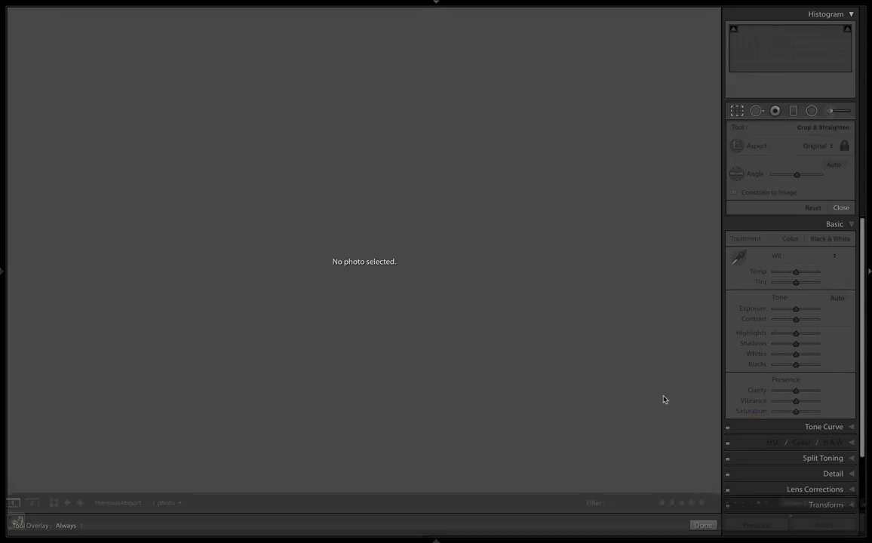
{"action": "key", "text": "super+z"}
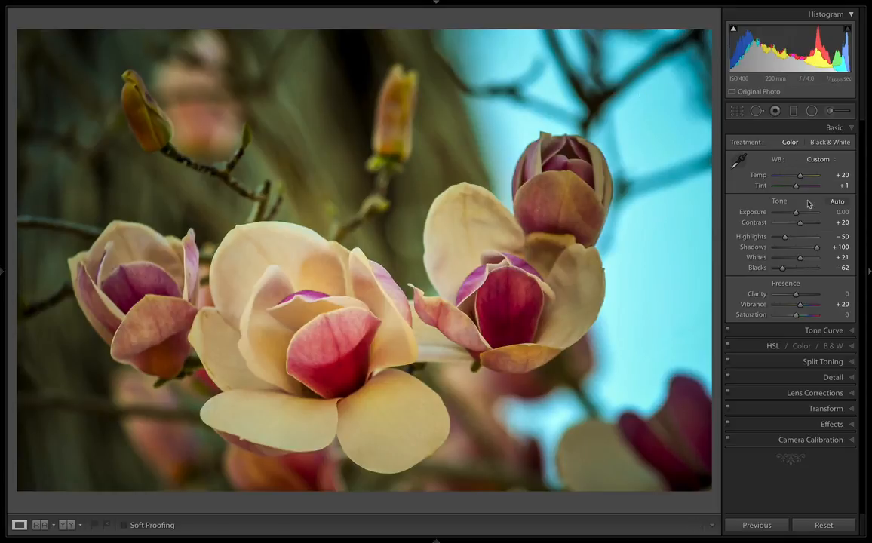
Raise the photo's Exposure to +0.50 and check it against the before version.
{"action": "left_click_drag", "start_coordinate": [843, 213], "coordinate": [842, 213]}
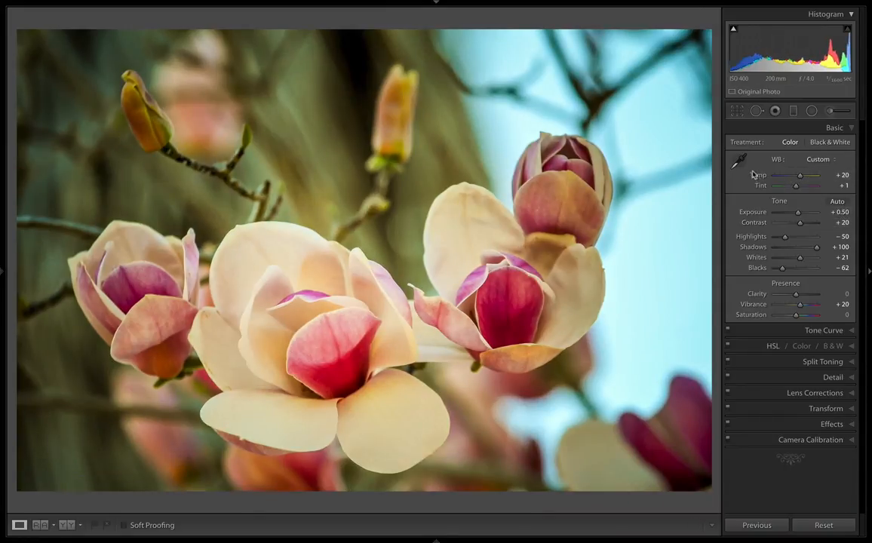
{"action": "key", "text": "backslash"}
{"action": "key", "text": "backslash"}
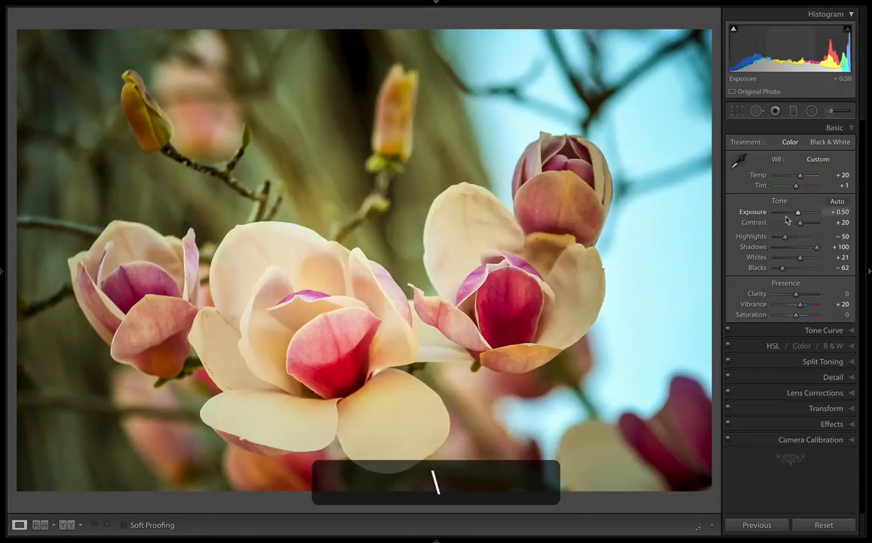
Lower the Highlights to -80 and compare the finished edit with the before version.
{"action": "left_click_drag", "start_coordinate": [784, 237], "coordinate": [775, 240]}
{"action": "left_click_drag", "start_coordinate": [771, 239], "coordinate": [778, 237]}
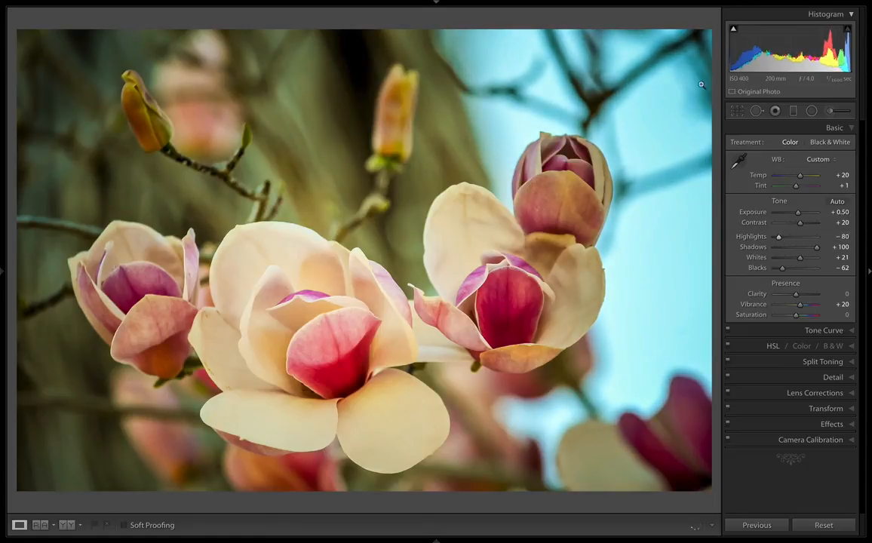
{"action": "key", "text": "backslash"}
{"action": "key", "text": "backslash"}
{"action": "key", "text": "backslash"}
{"action": "key", "text": "backslash"}
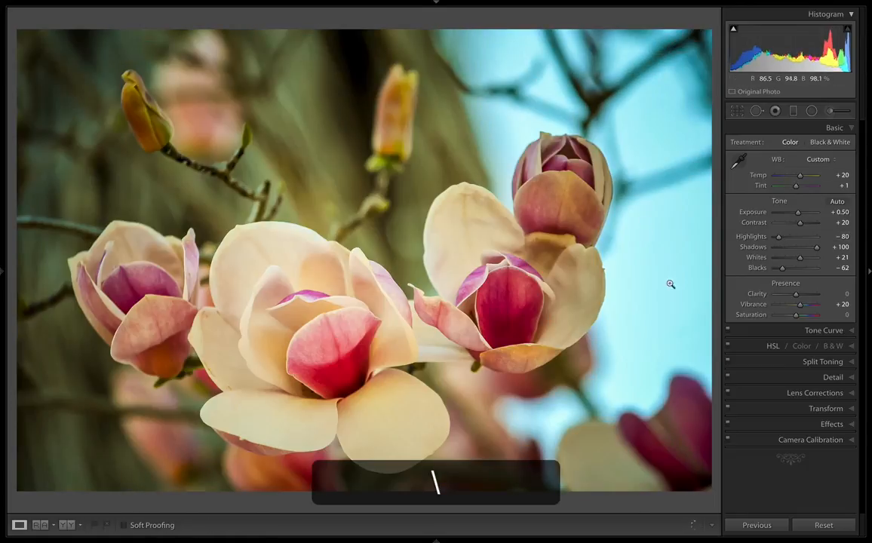